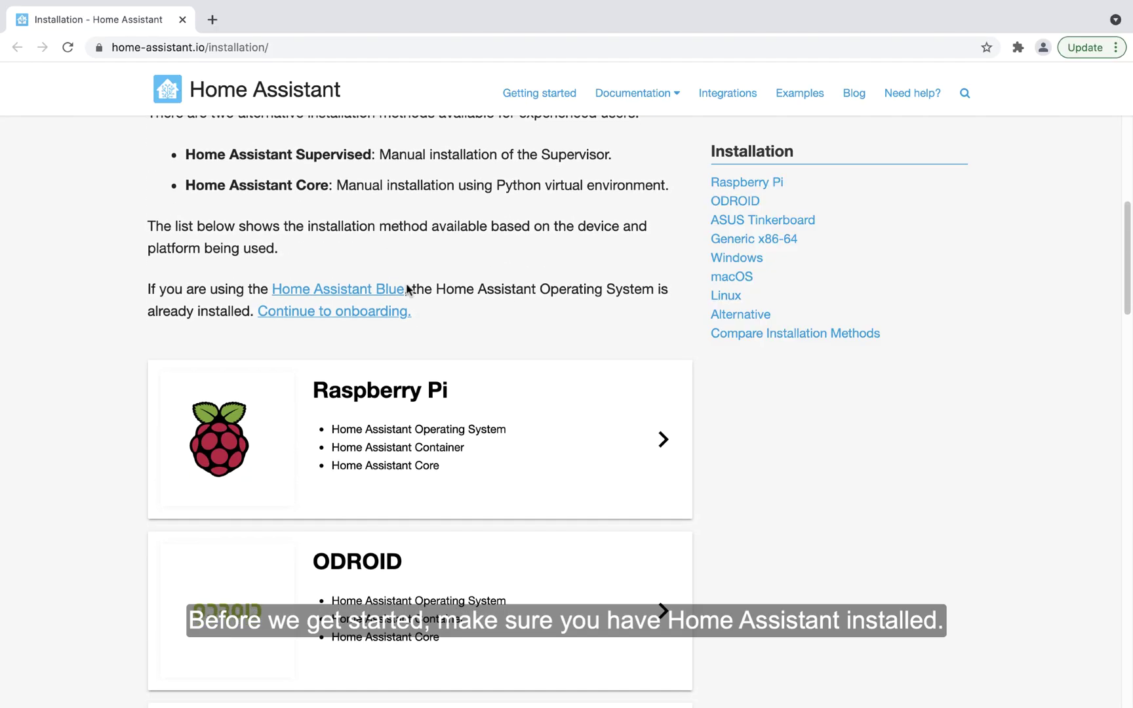
# Step: Scroll the Installation page past the platform cards down to Compare Installation Methods
pyautogui.scroll(-5, 407, 289)
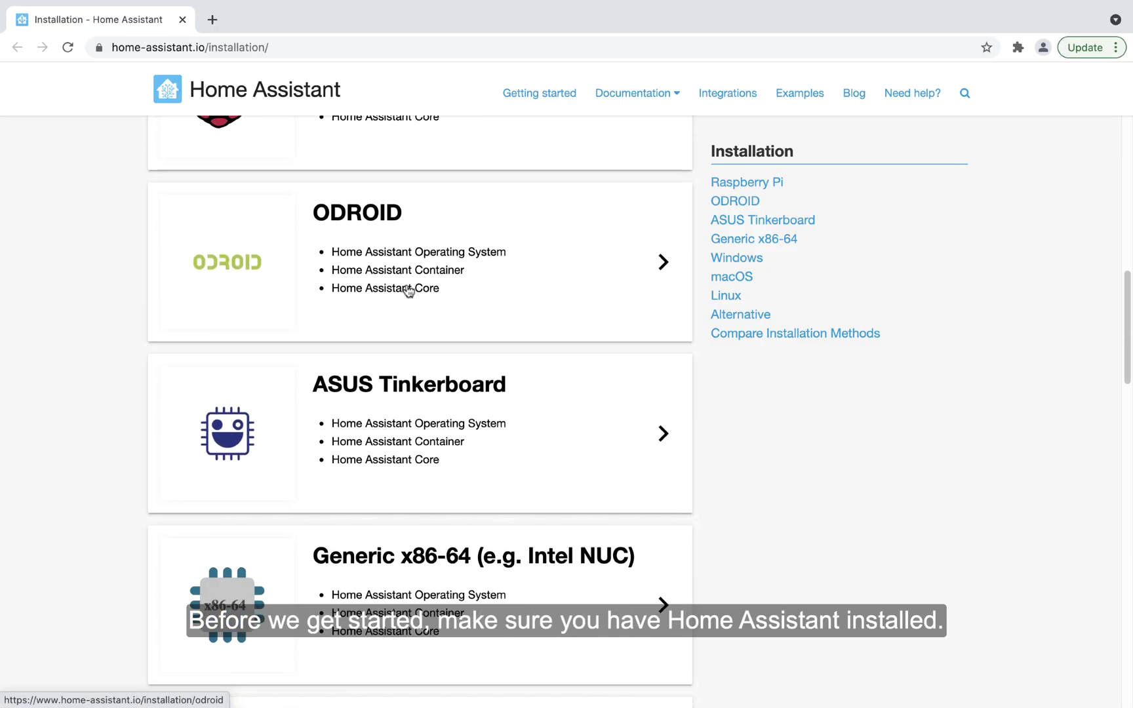
pyautogui.scroll(-7, 408, 291)
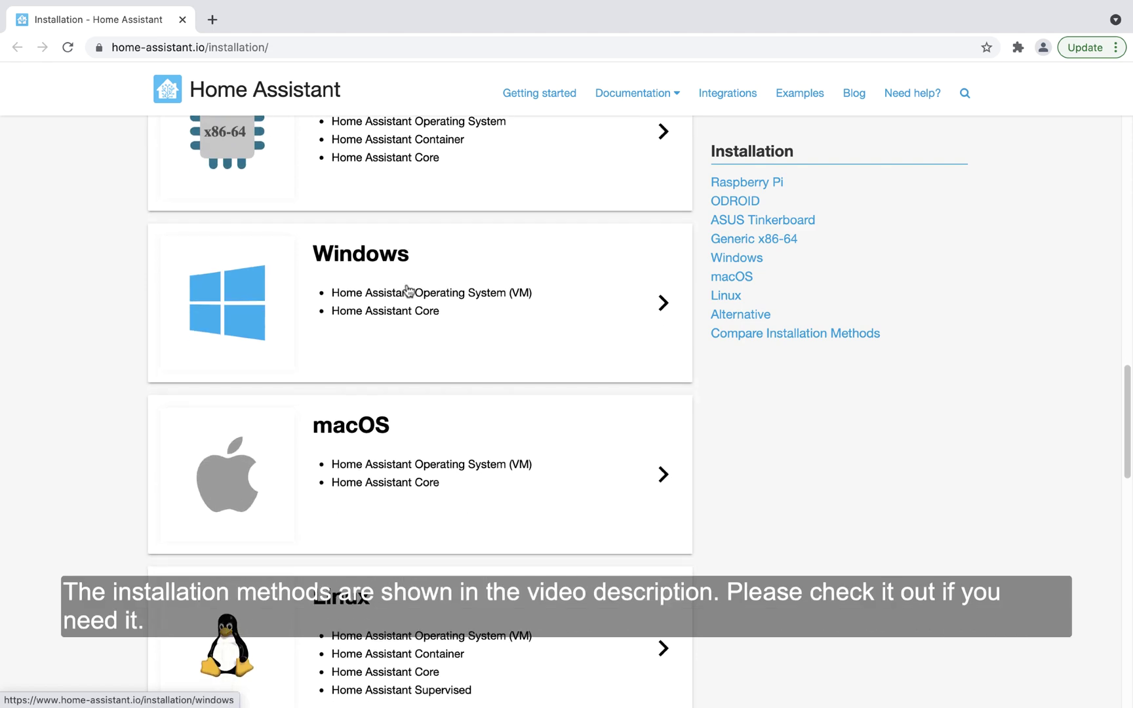
pyautogui.scroll(-7, 408, 290)
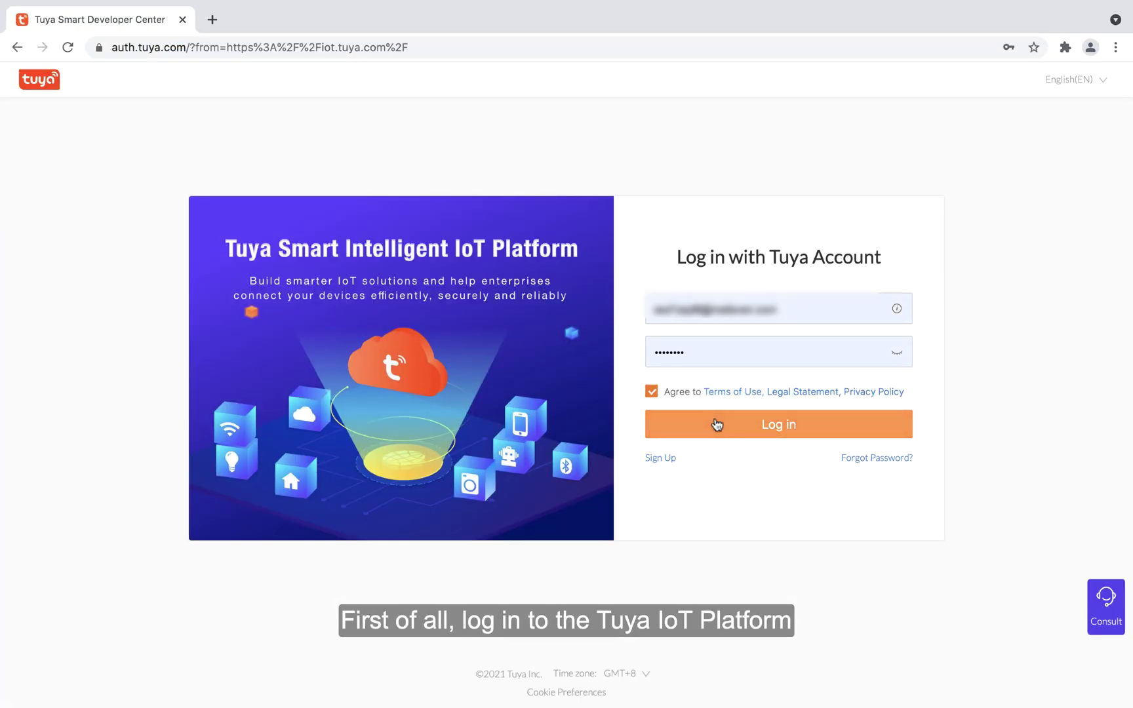
# Step: Log in and start a cloud project named 'Smart Home Project' described 'For Smart Home P'
pyautogui.click(716, 424)
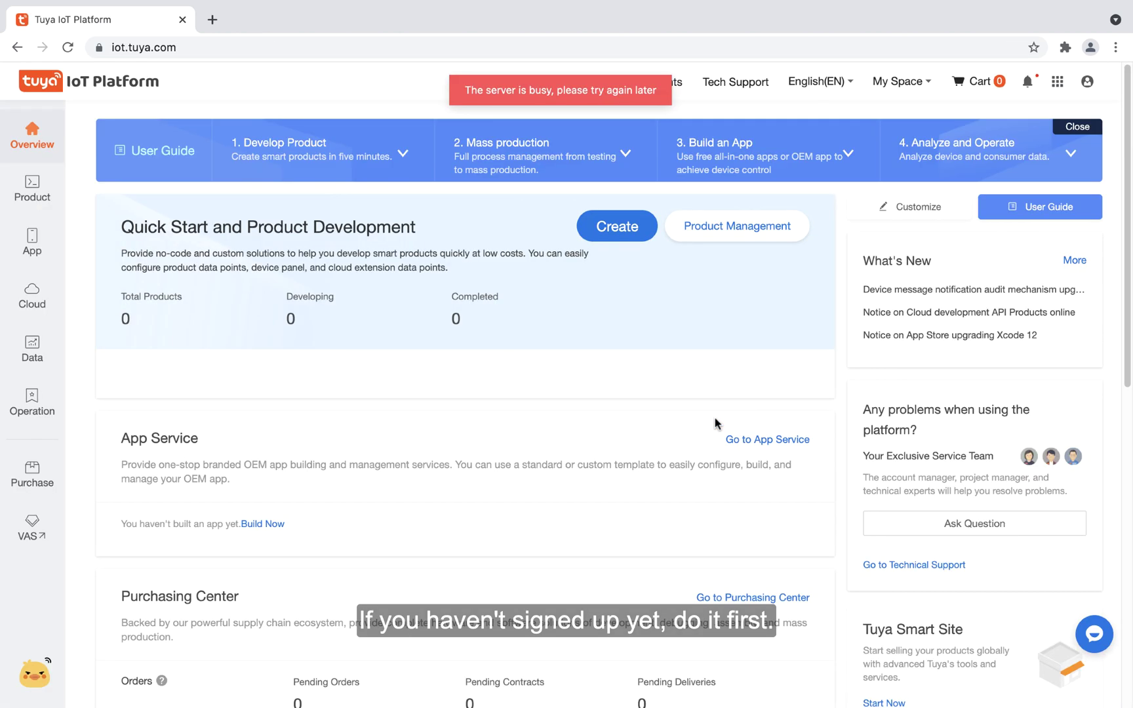
pyautogui.click(33, 301)
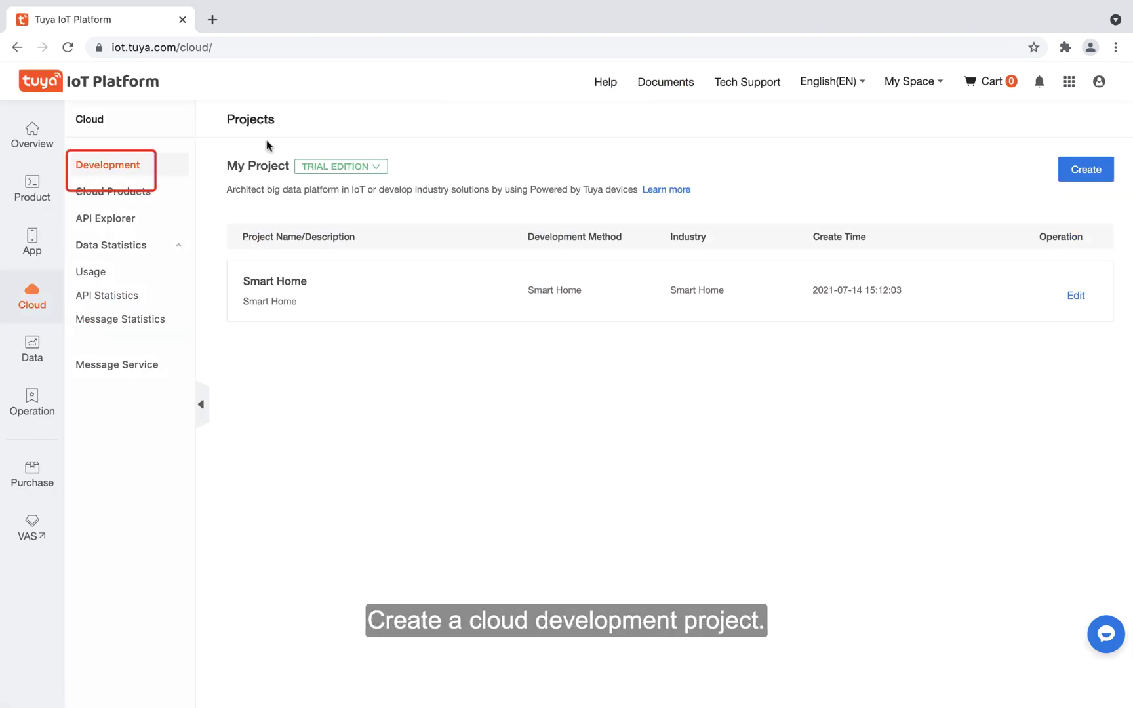
pyautogui.click(1058, 177)
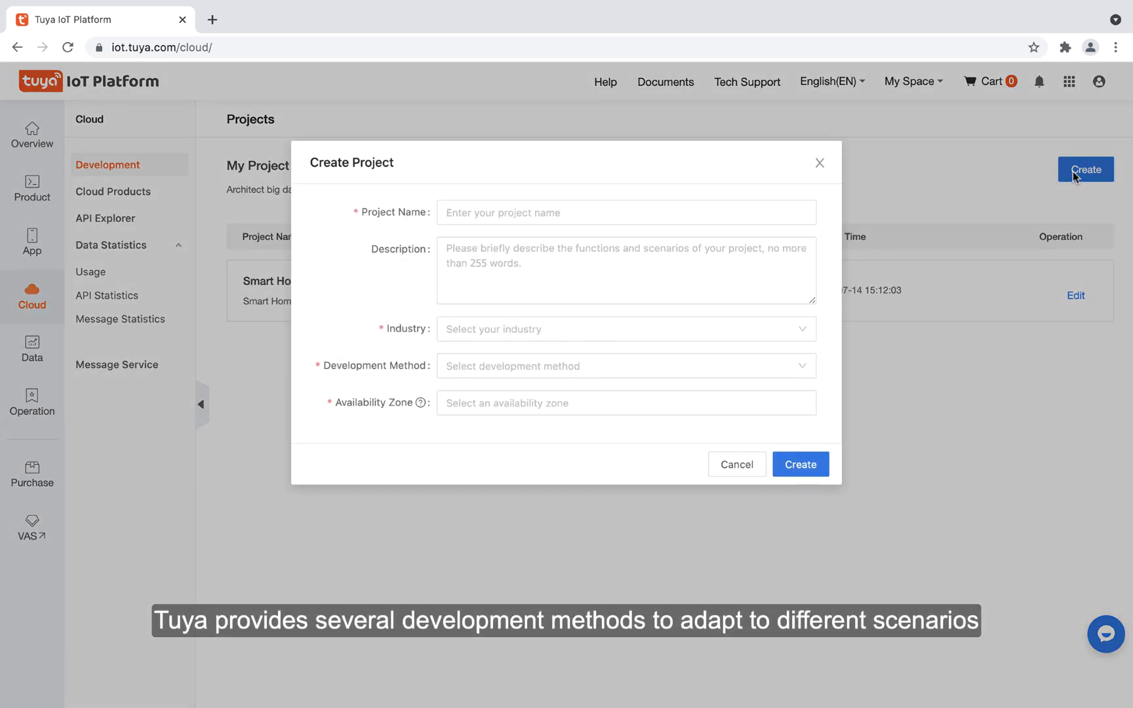
pyautogui.click(551, 214)
pyautogui.write('Smart ')
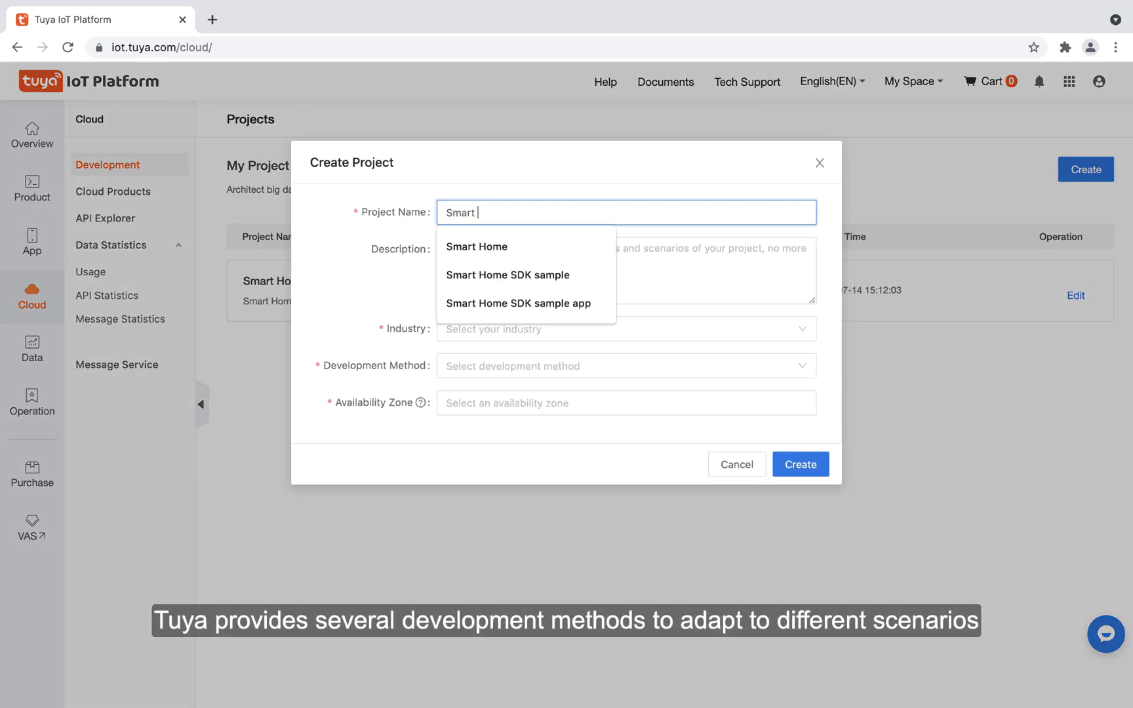
pyautogui.write('Home Project')
pyautogui.press('Tab')
pyautogui.write('For')
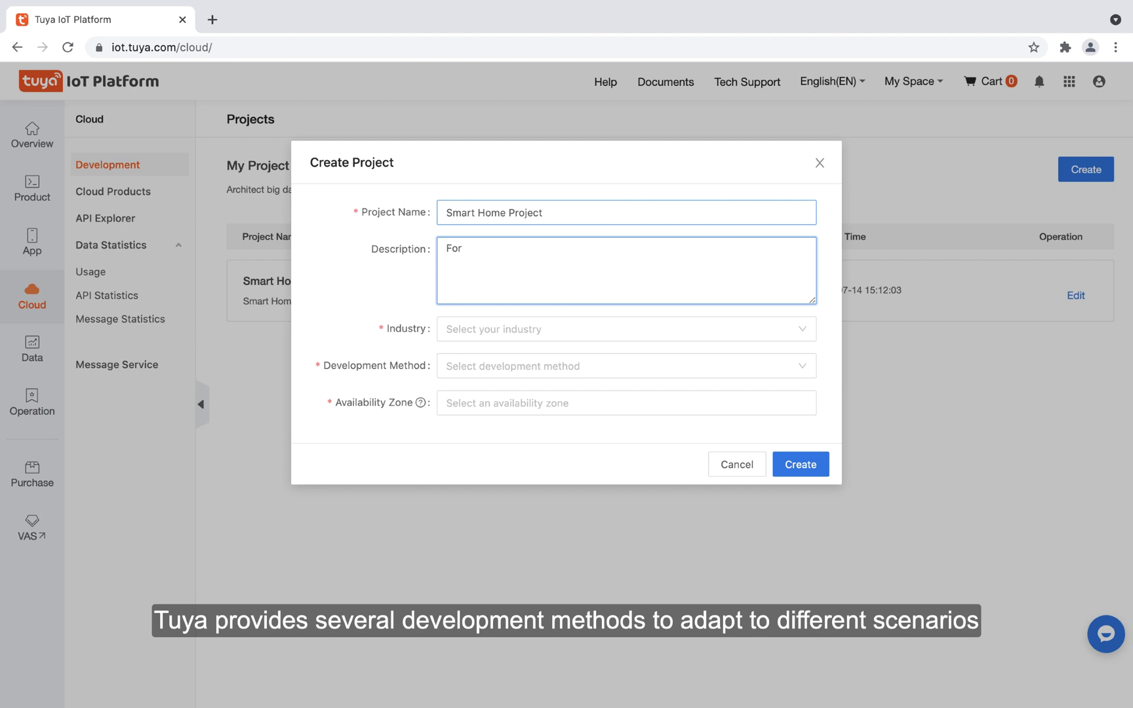
pyautogui.write(' Smart Home Project')
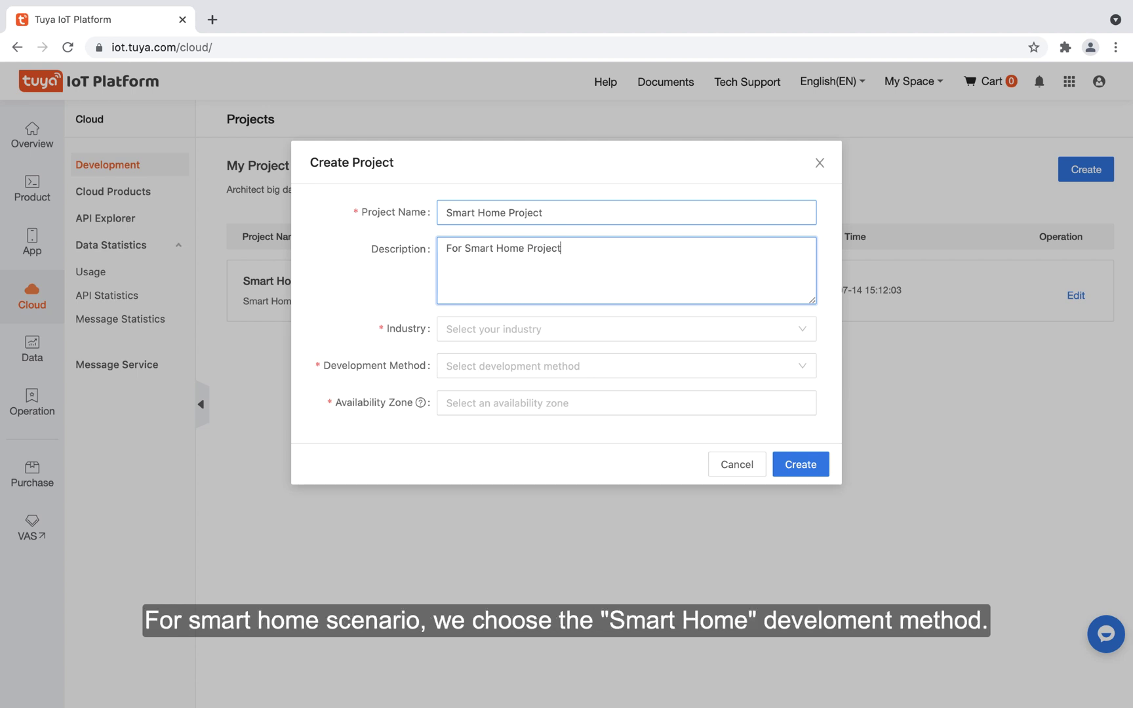
# Step: Choose Smart Home industry and method, add all six availability zones, and create the project
pyautogui.click(517, 330)
pyautogui.click(515, 357)
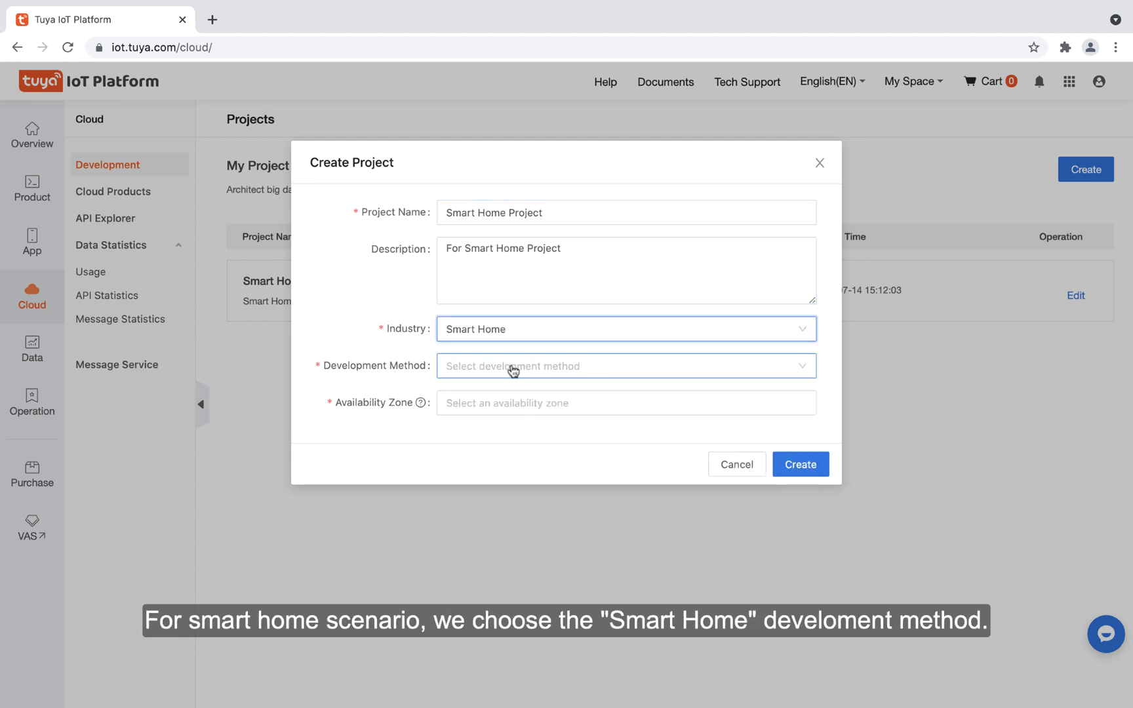
pyautogui.click(513, 371)
pyautogui.click(514, 466)
pyautogui.click(515, 403)
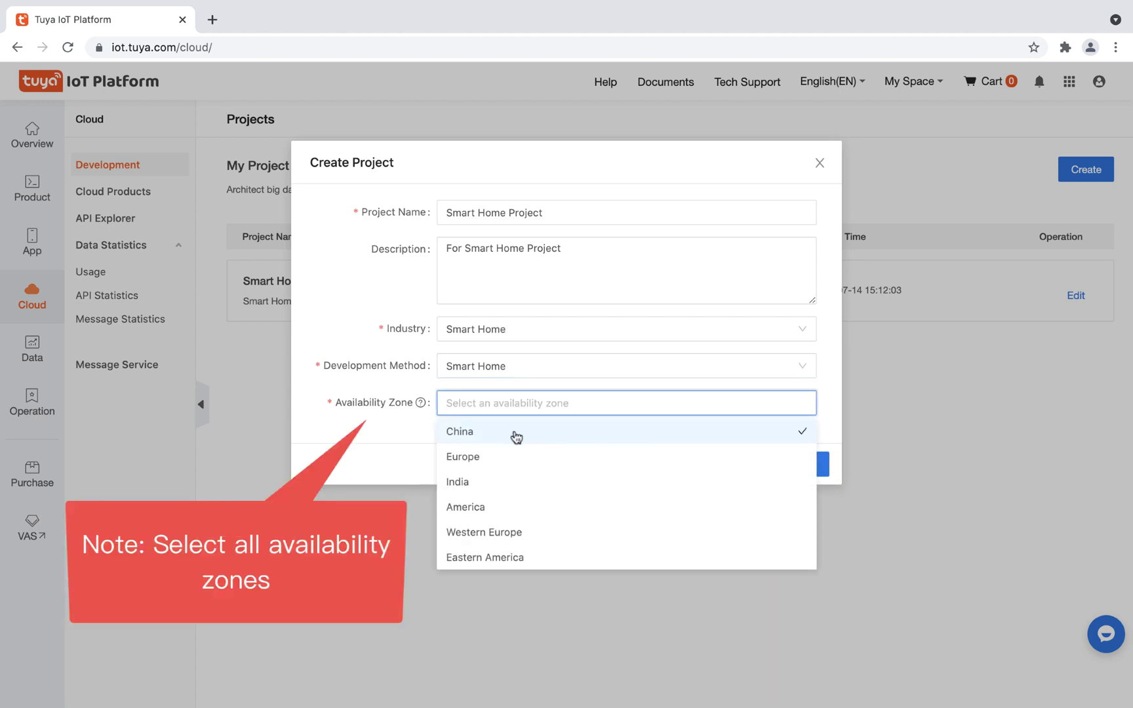
pyautogui.click(516, 436)
pyautogui.click(513, 457)
pyautogui.click(515, 483)
pyautogui.click(508, 506)
pyautogui.click(518, 532)
pyautogui.click(516, 557)
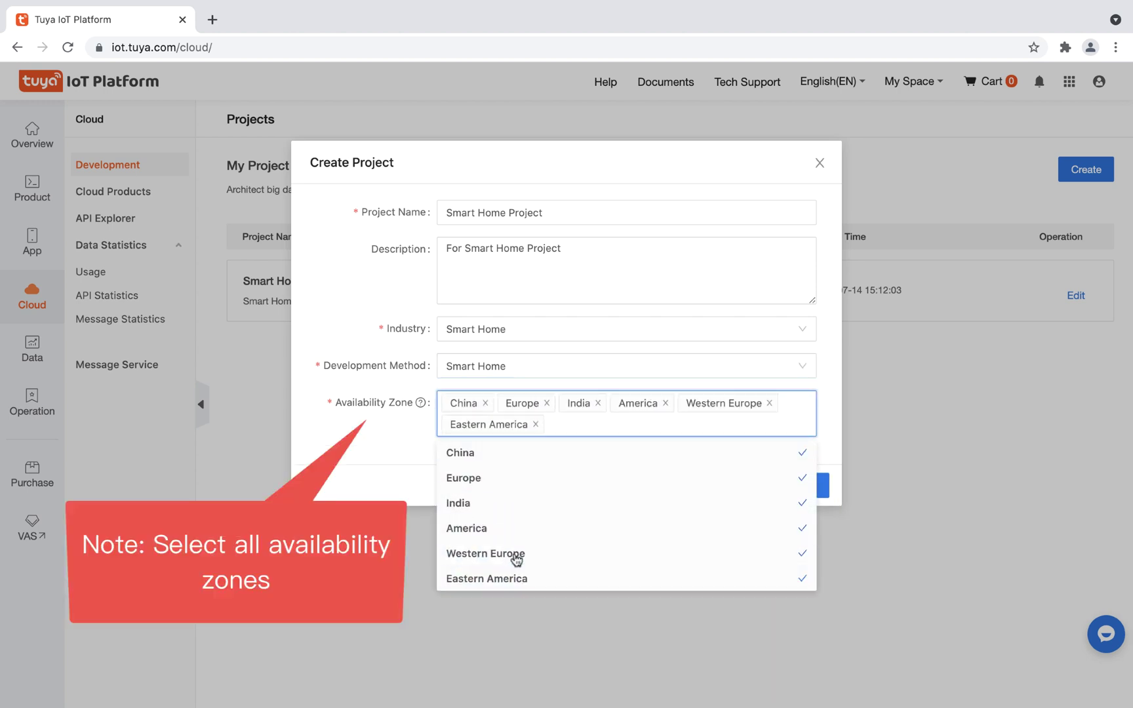
pyautogui.click(377, 462)
pyautogui.click(805, 488)
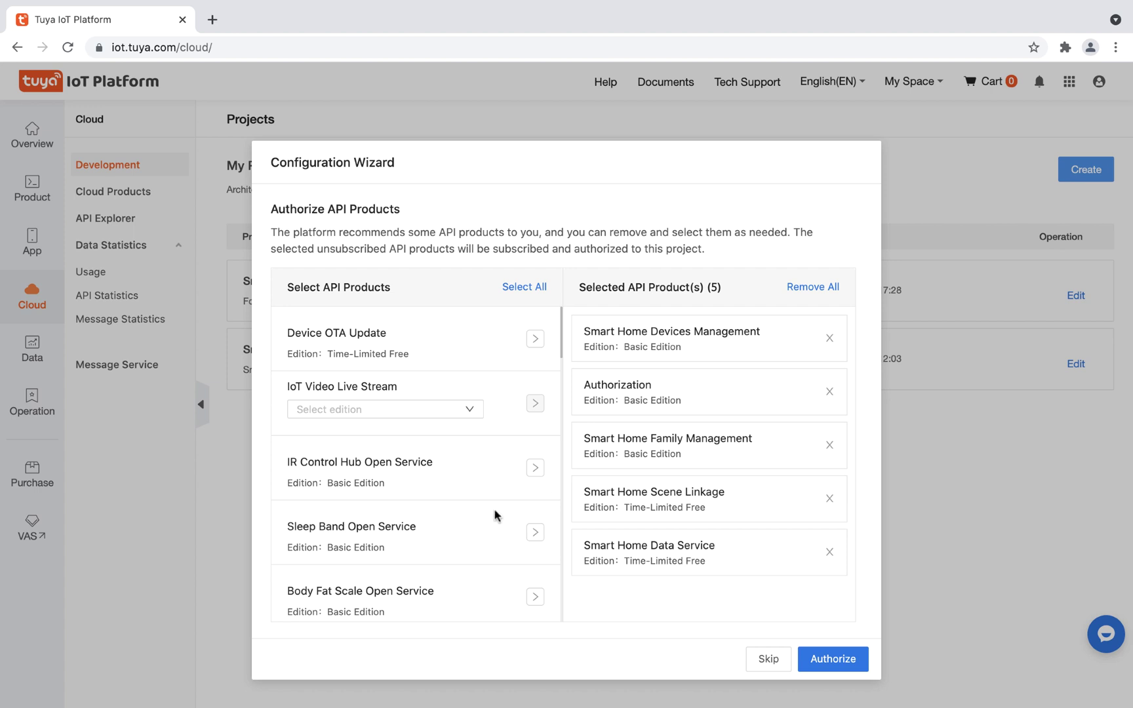
# Step: Add Device status notification to the selected API products and authorize them for the project
pyautogui.scroll(-15, 482, 524)
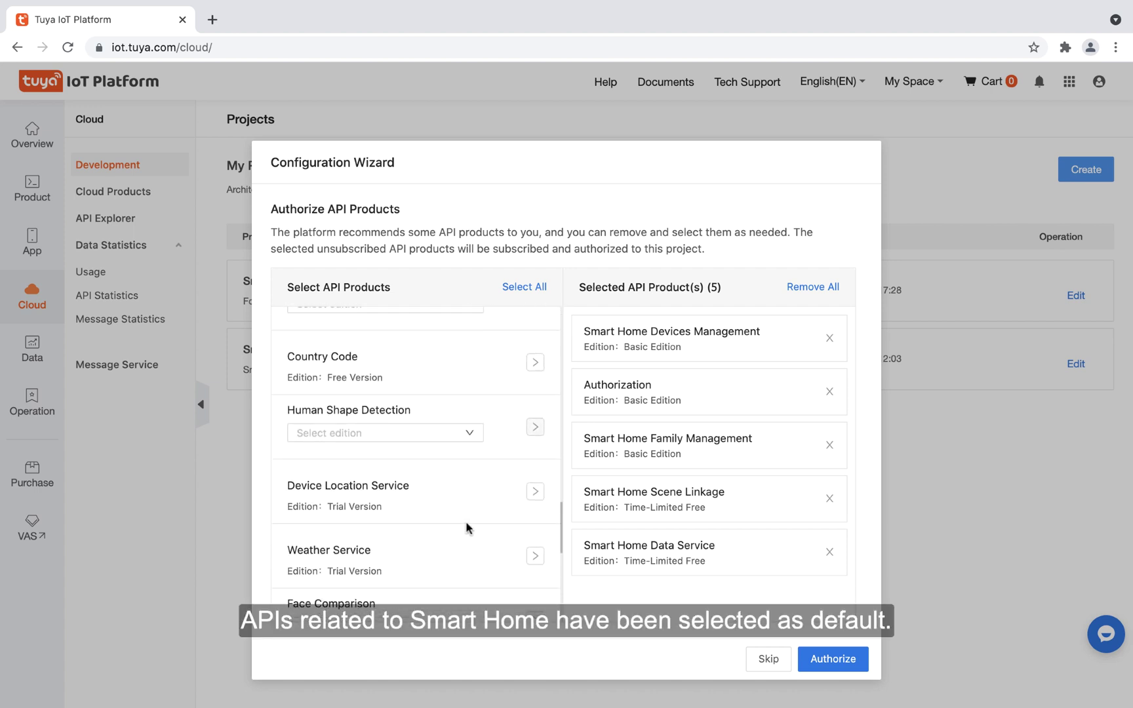
pyautogui.scroll(-5, 467, 526)
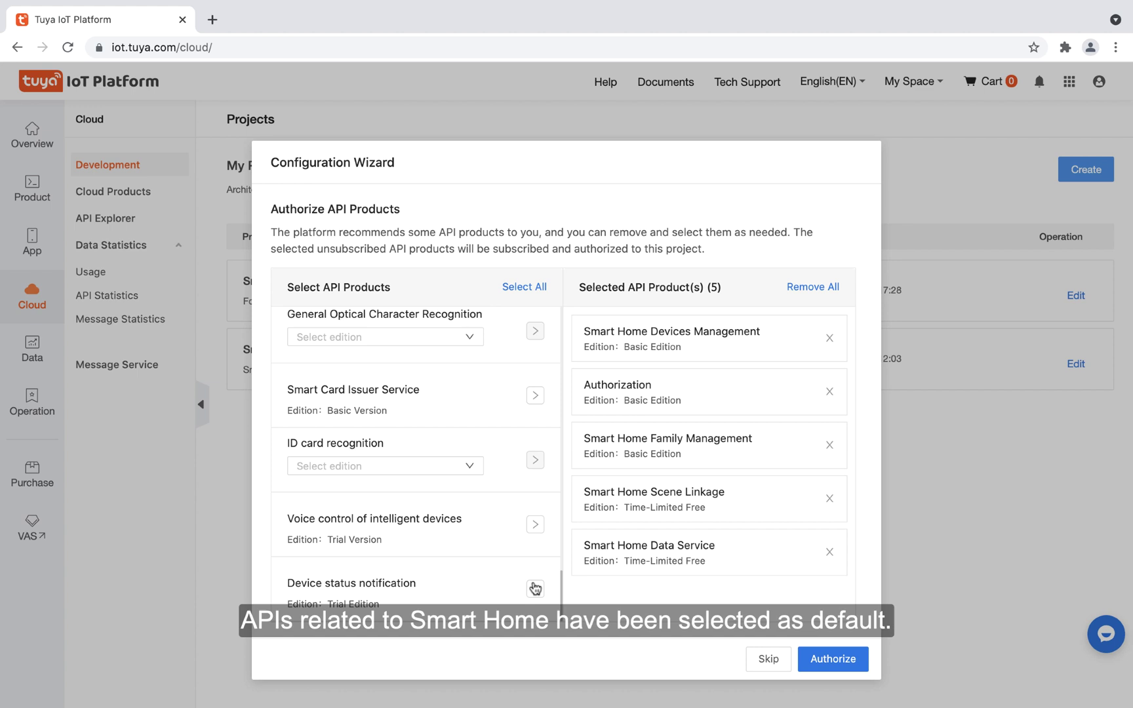
pyautogui.click(534, 590)
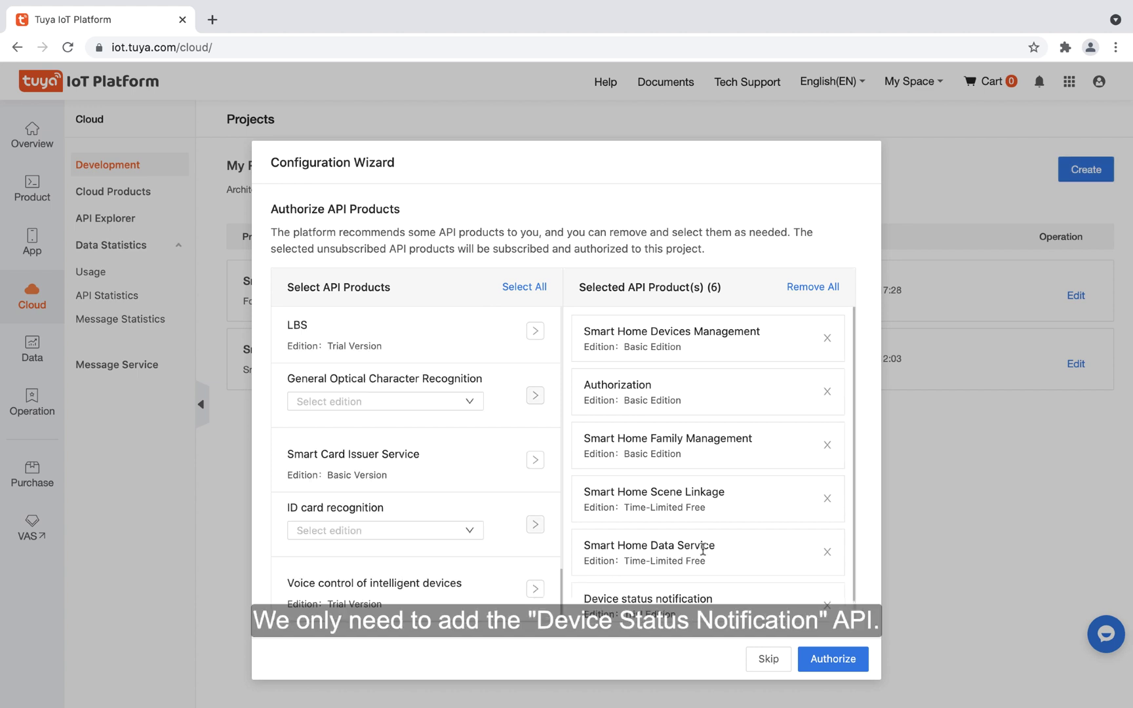
pyautogui.scroll(-1, 702, 549)
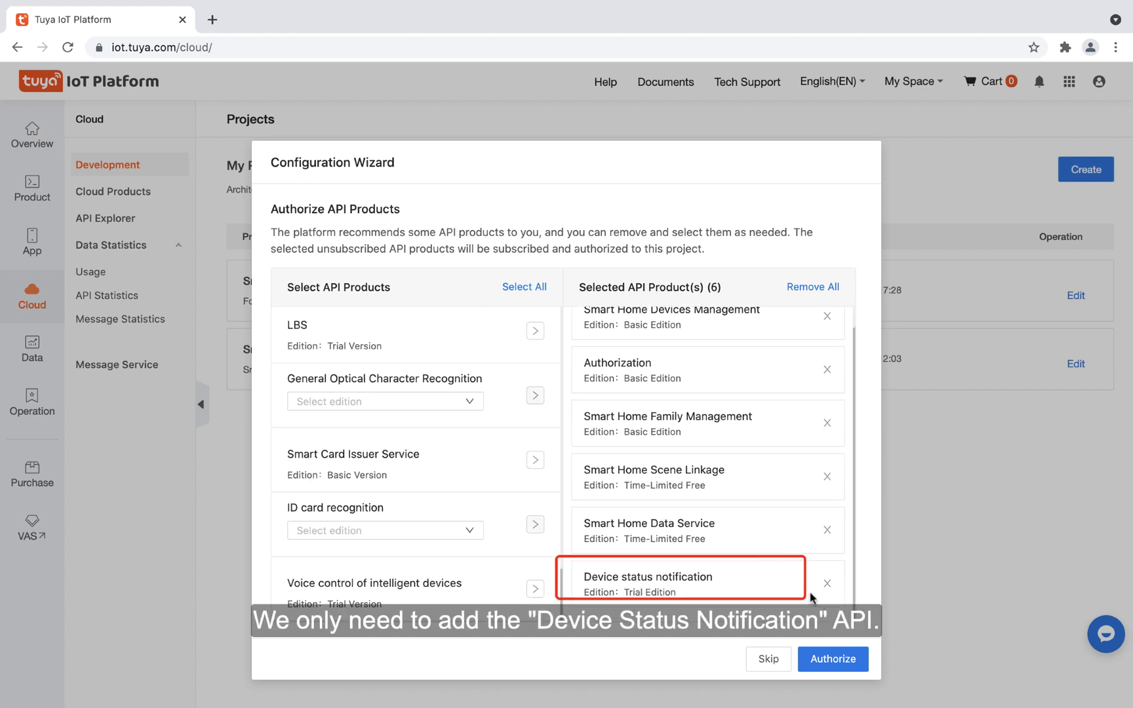
pyautogui.click(818, 657)
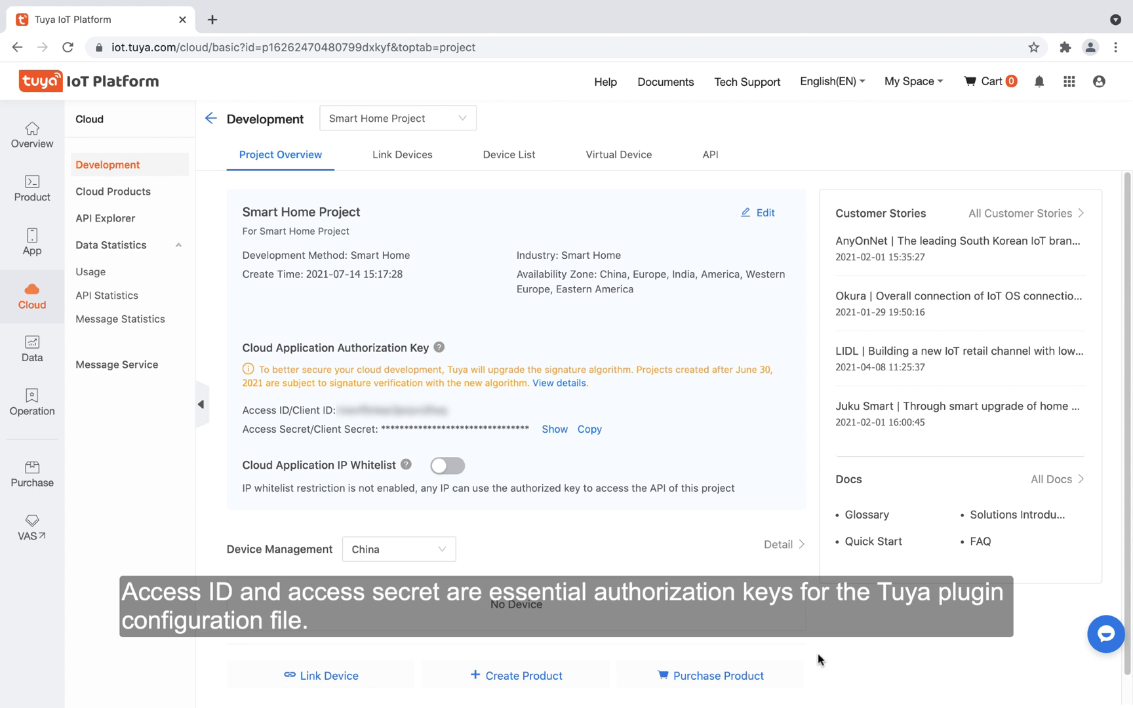
# Step: Link the Tuya Smart app account by QR code and view the device list with the Smart light
pyautogui.click(403, 155)
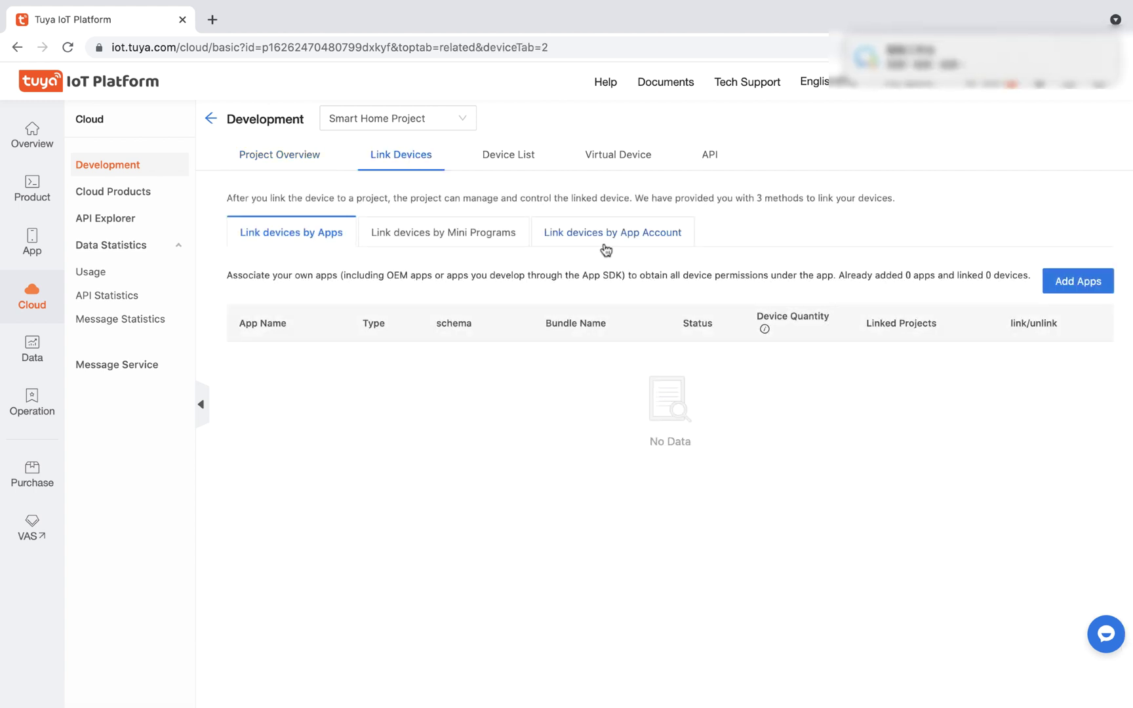
pyautogui.click(627, 240)
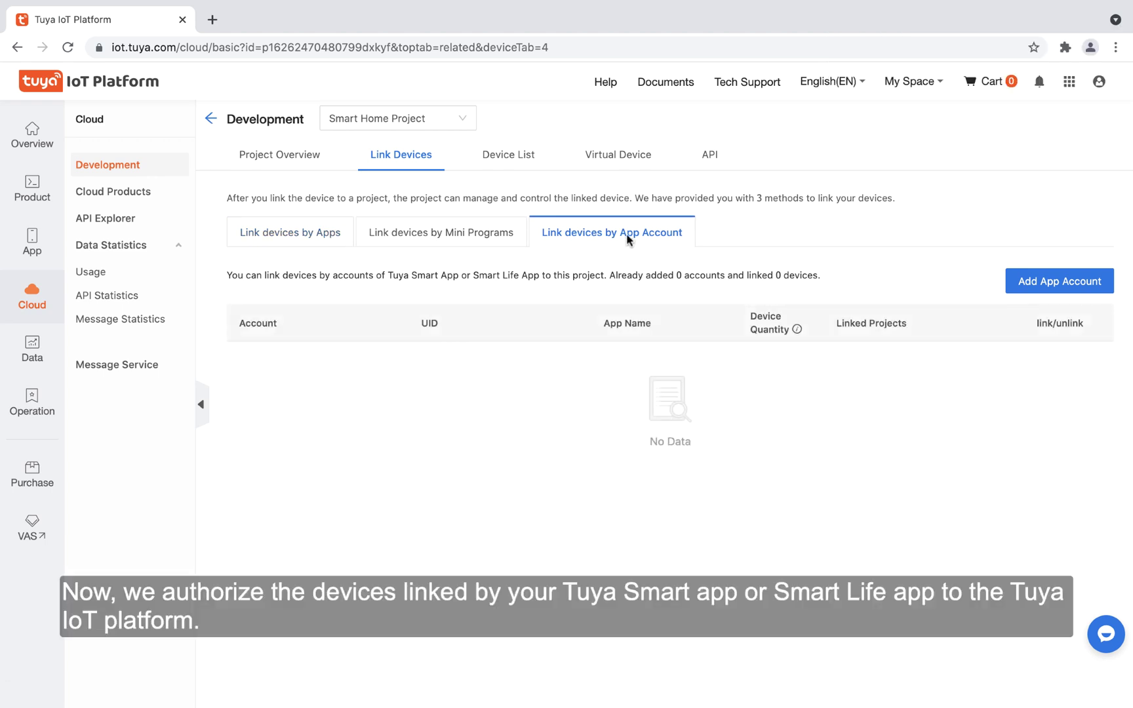
pyautogui.click(1062, 282)
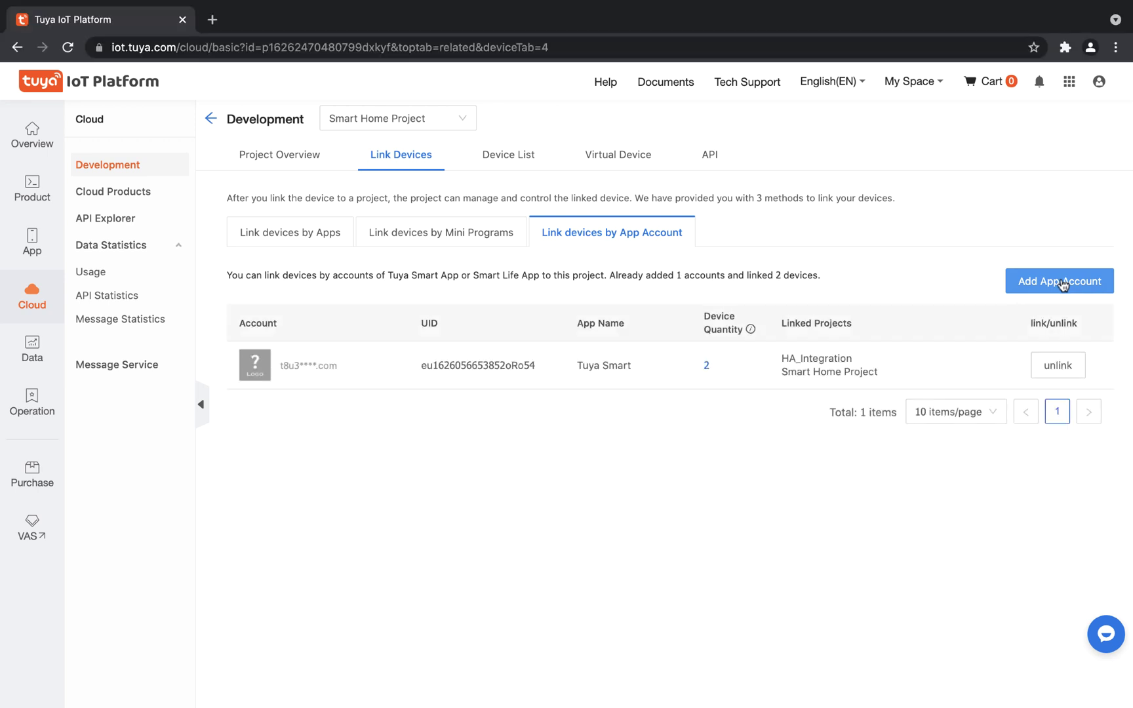
pyautogui.click(523, 164)
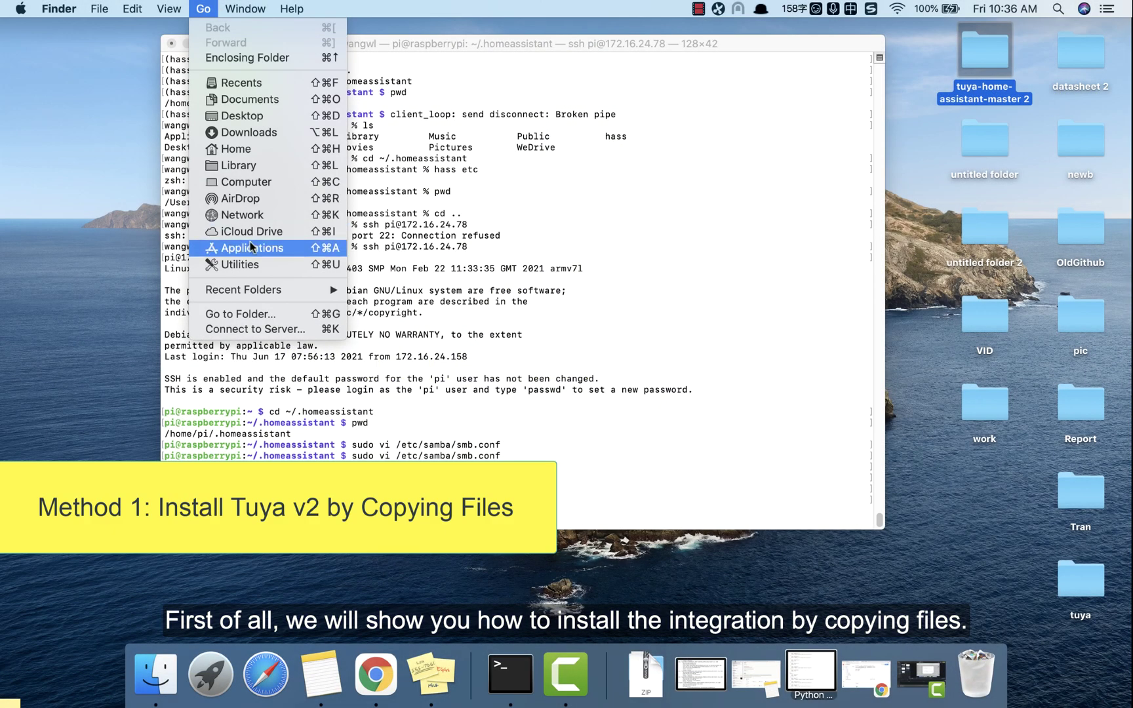
# Step: Connect to the Raspberry Pi's pi share over SMB and enlarge its Finder window
pyautogui.click(249, 333)
pyautogui.click(465, 250)
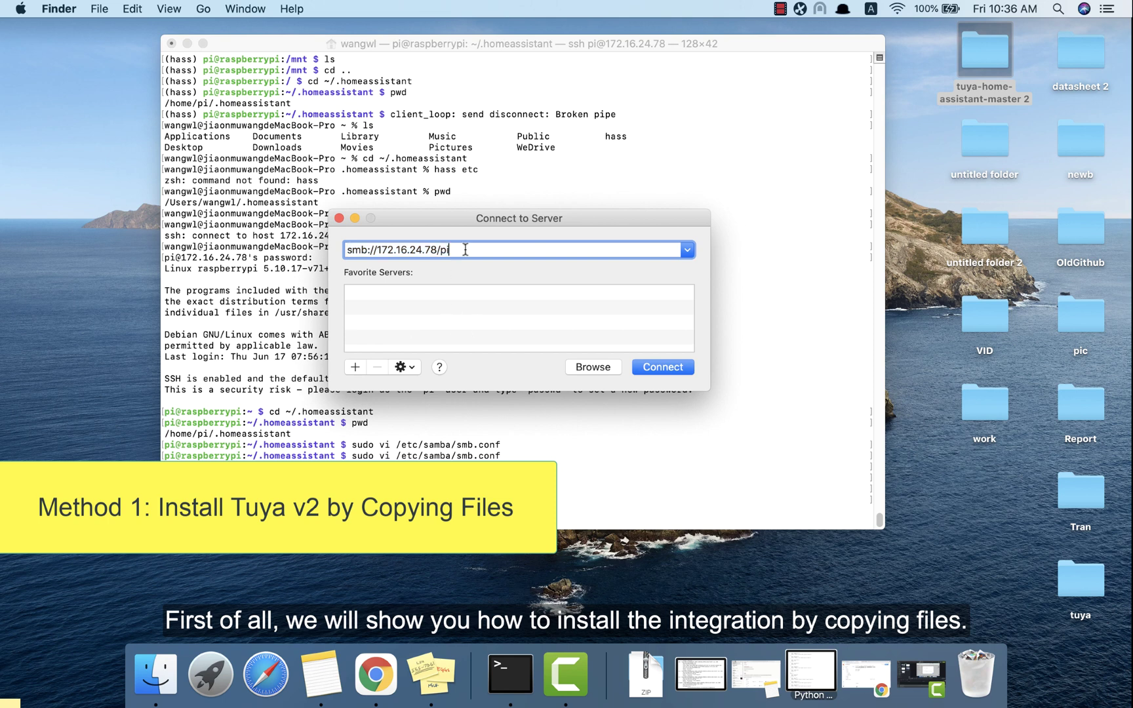
pyautogui.click(653, 366)
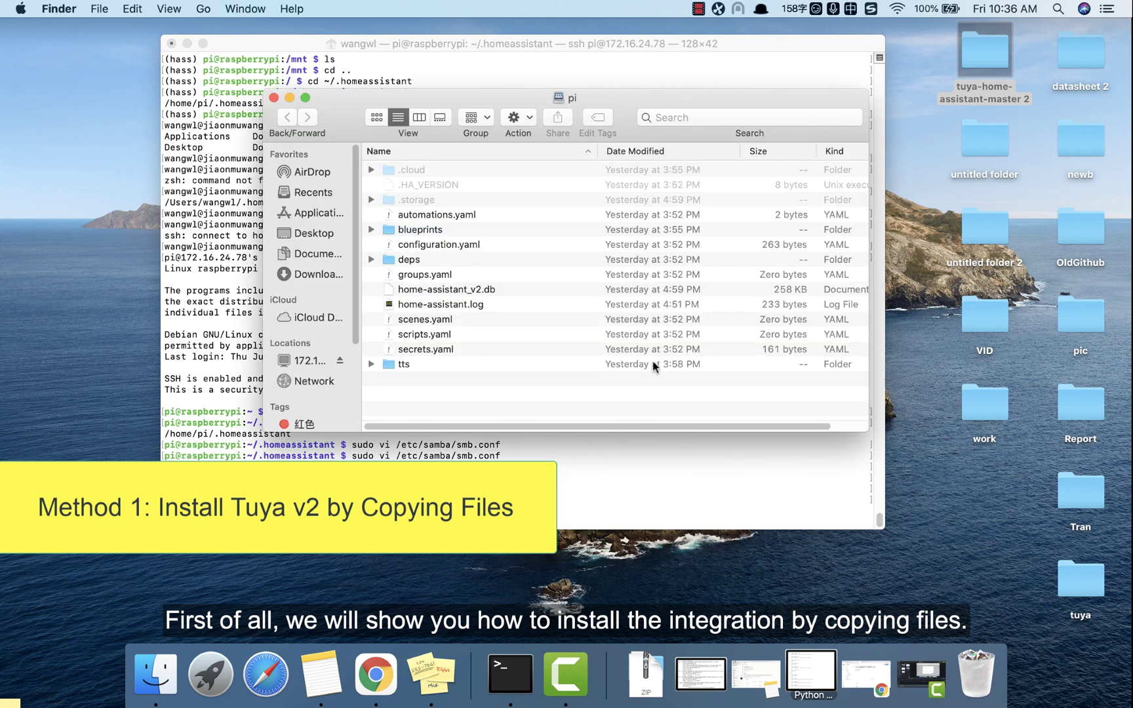
pyautogui.moveTo(867, 431); pyautogui.dragTo(879, 484)
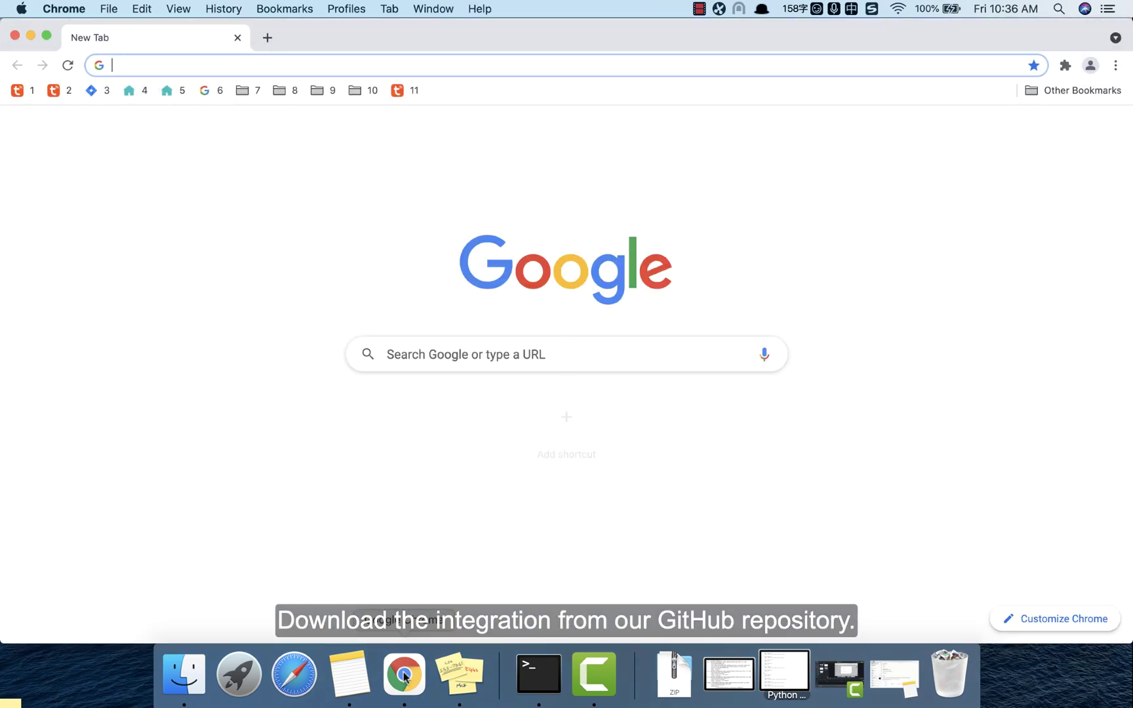
# Step: Download the tuya-home-assistant repository as a ZIP and open the extracted tuya-home-assistant-master 2 folder
pyautogui.write('https://github.com/tuya/tuya-home-assistant')
pyautogui.press('Return')
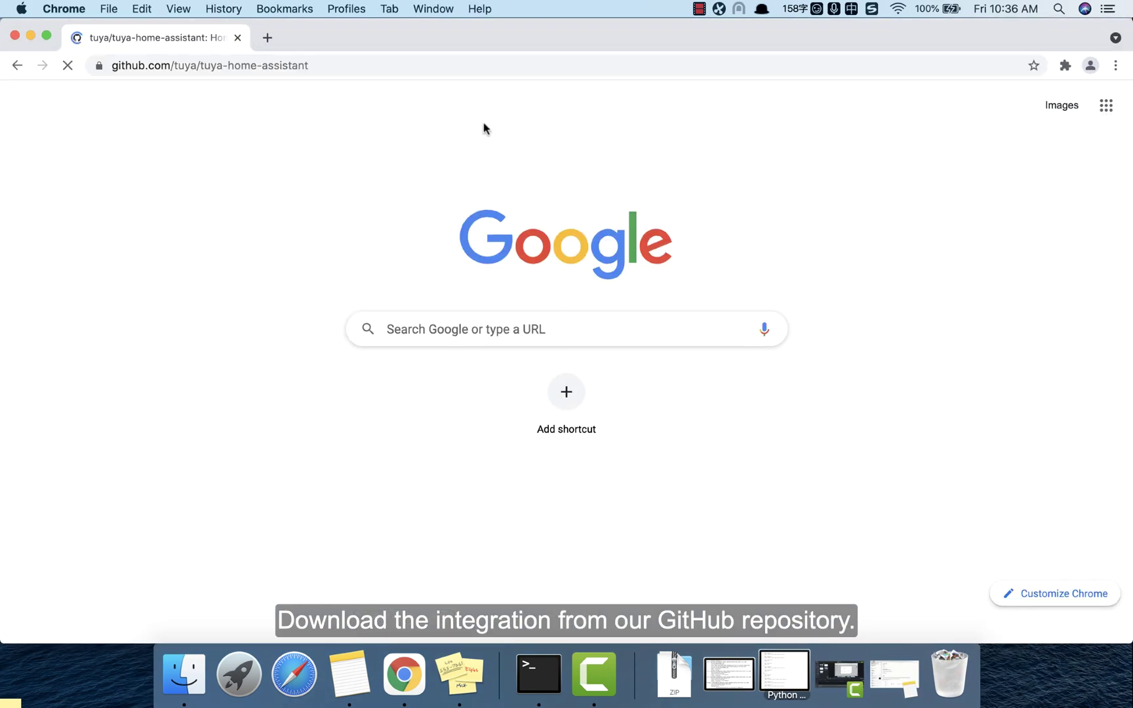
pyautogui.click(777, 257)
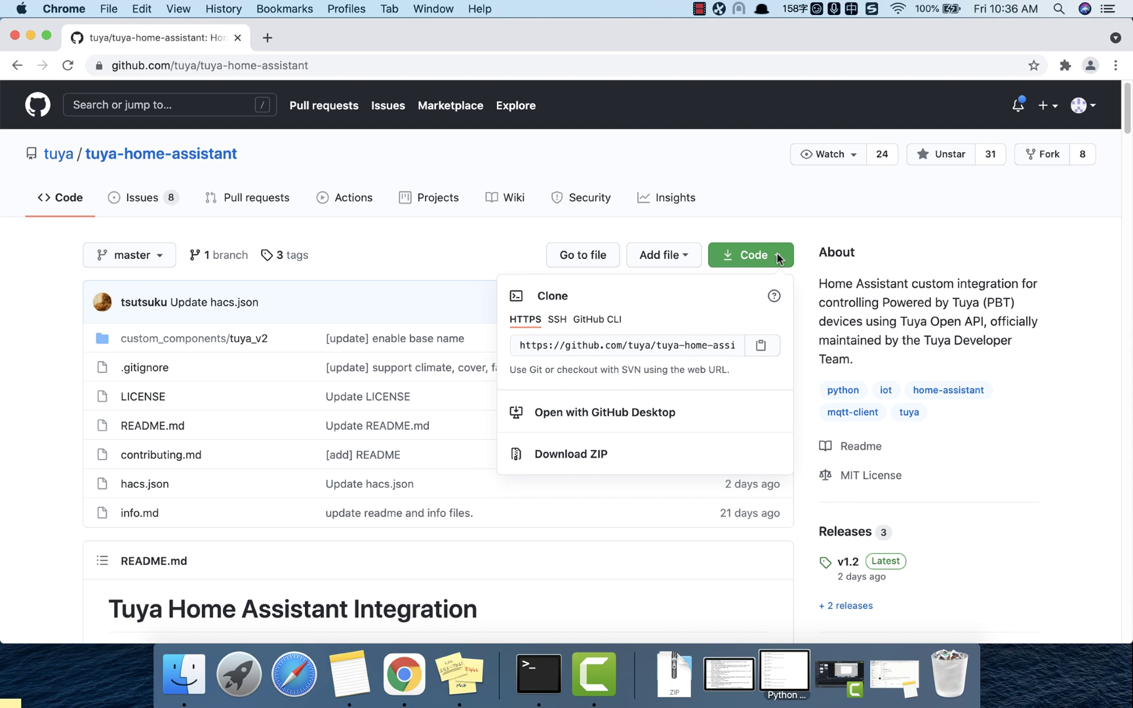
pyautogui.click(626, 454)
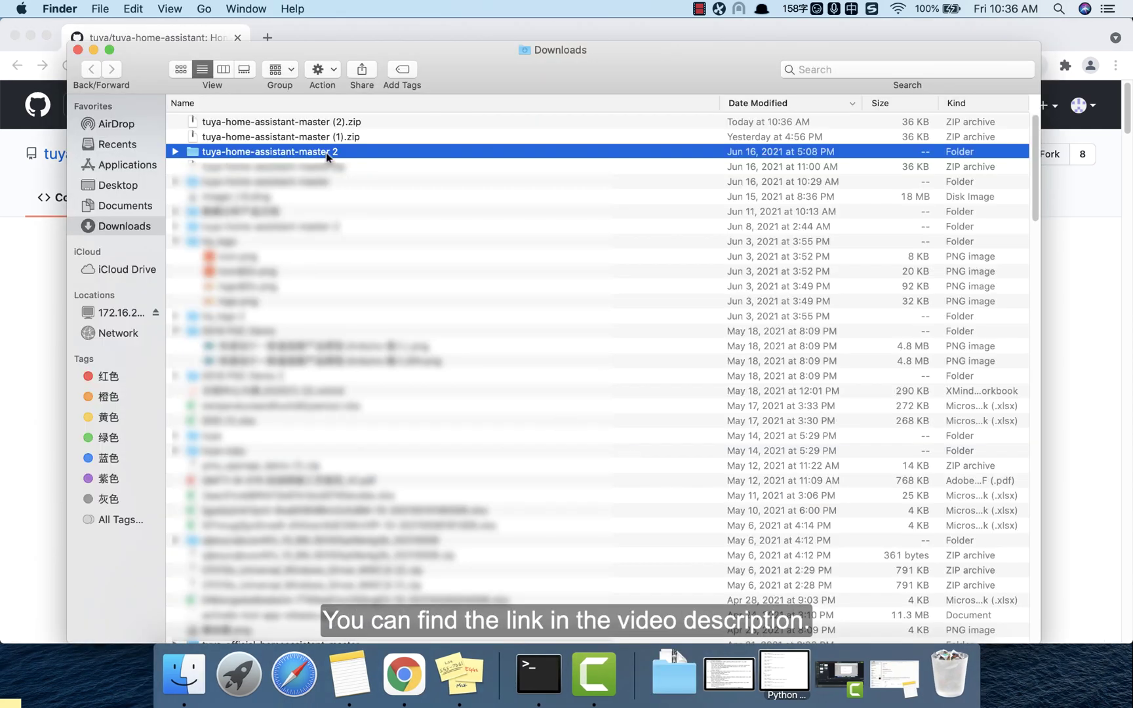
pyautogui.doubleClick(325, 152)
pyautogui.click(293, 157)
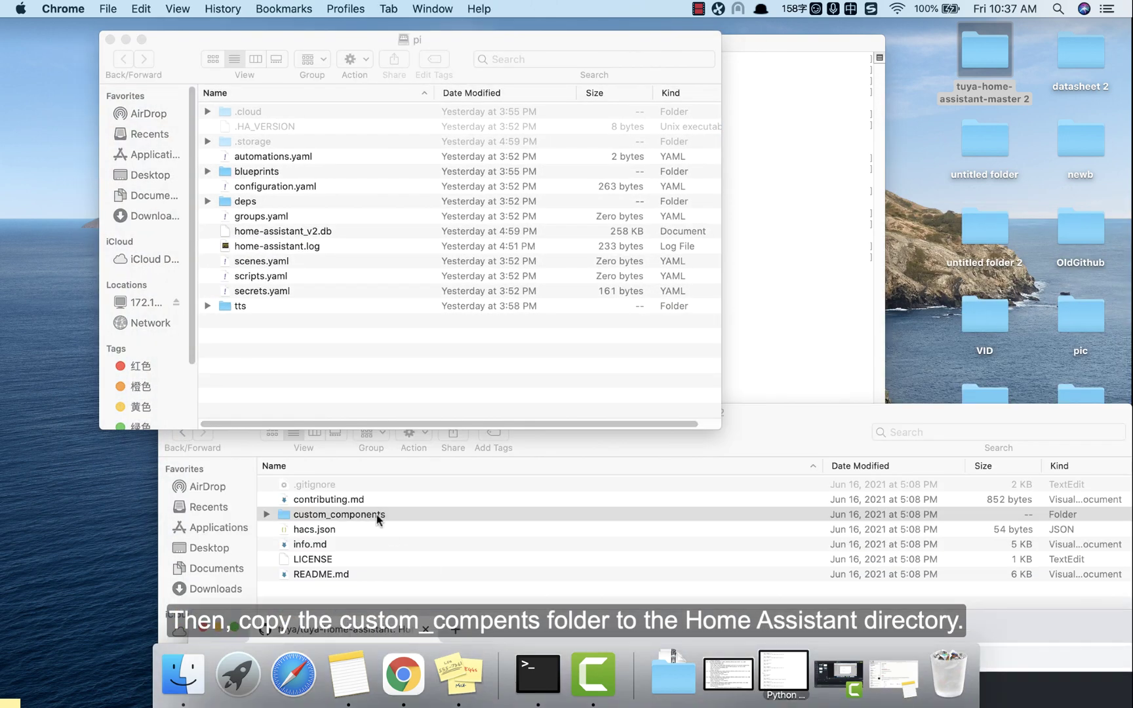
pyautogui.moveTo(377, 514); pyautogui.dragTo(401, 366)
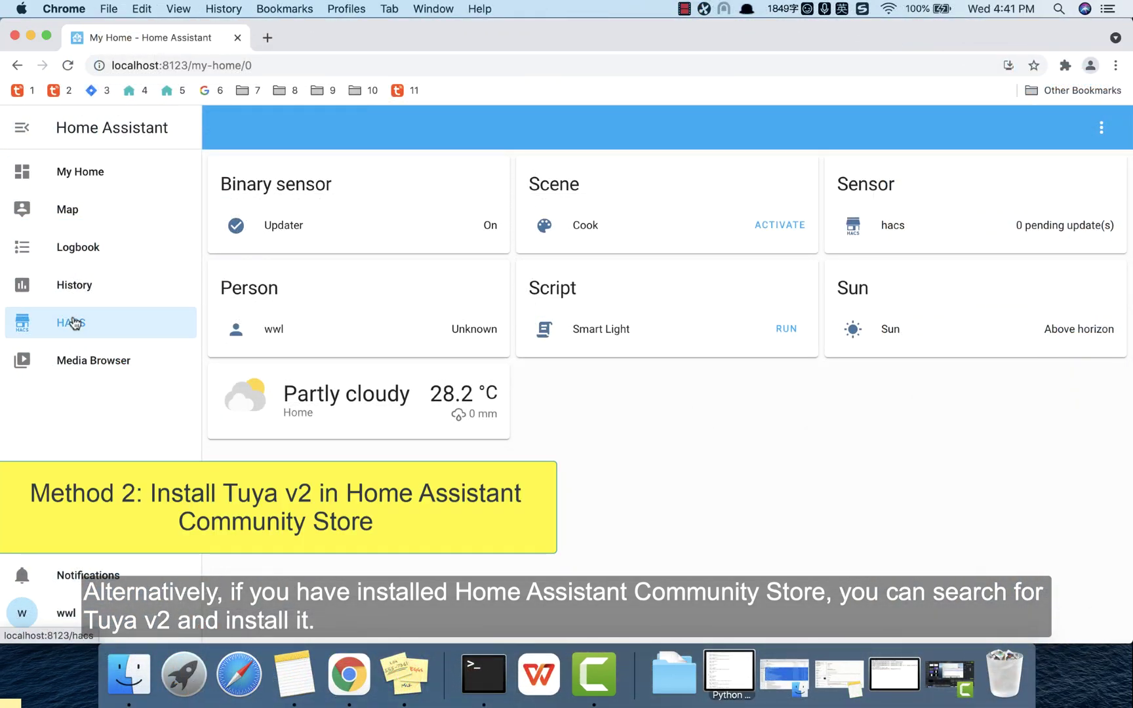
# Step: Find the Tuya v2 repository in HACS Integrations and install it
pyautogui.click(74, 323)
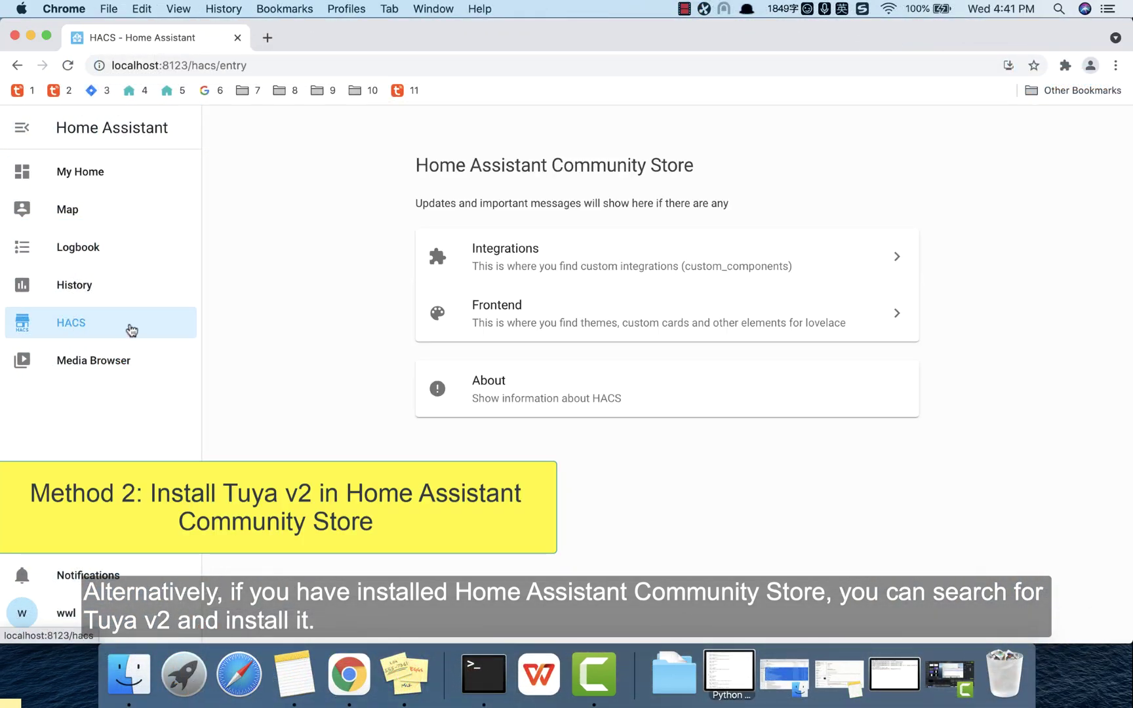
pyautogui.click(531, 269)
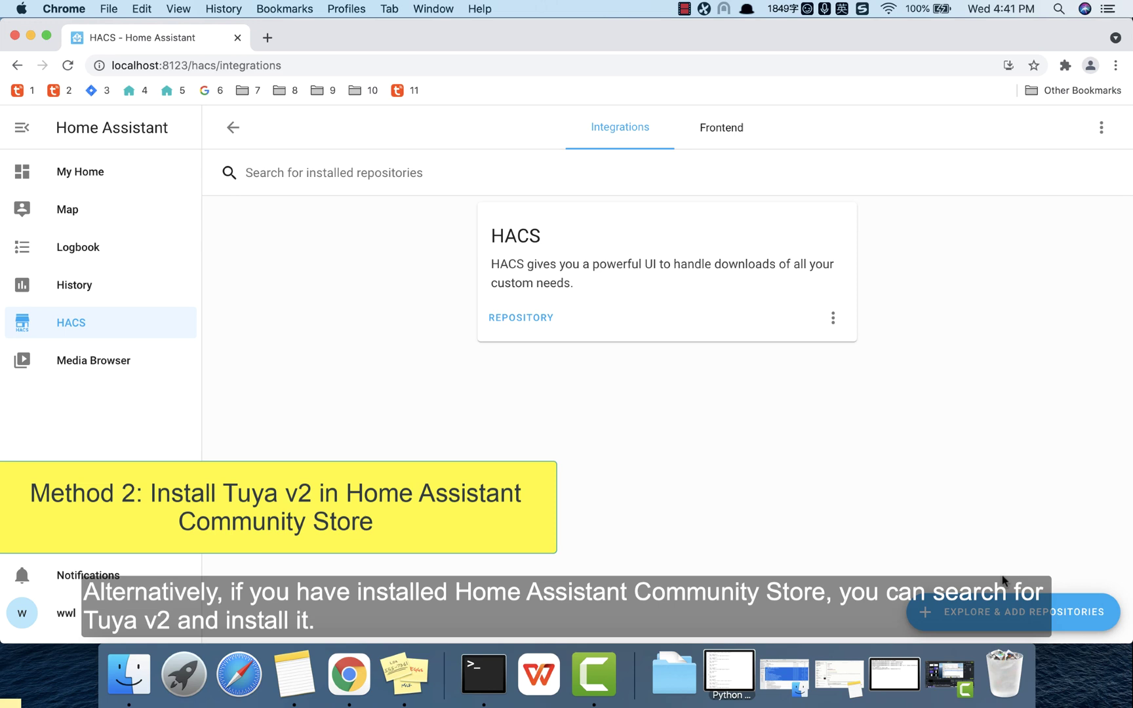
pyautogui.click(1003, 611)
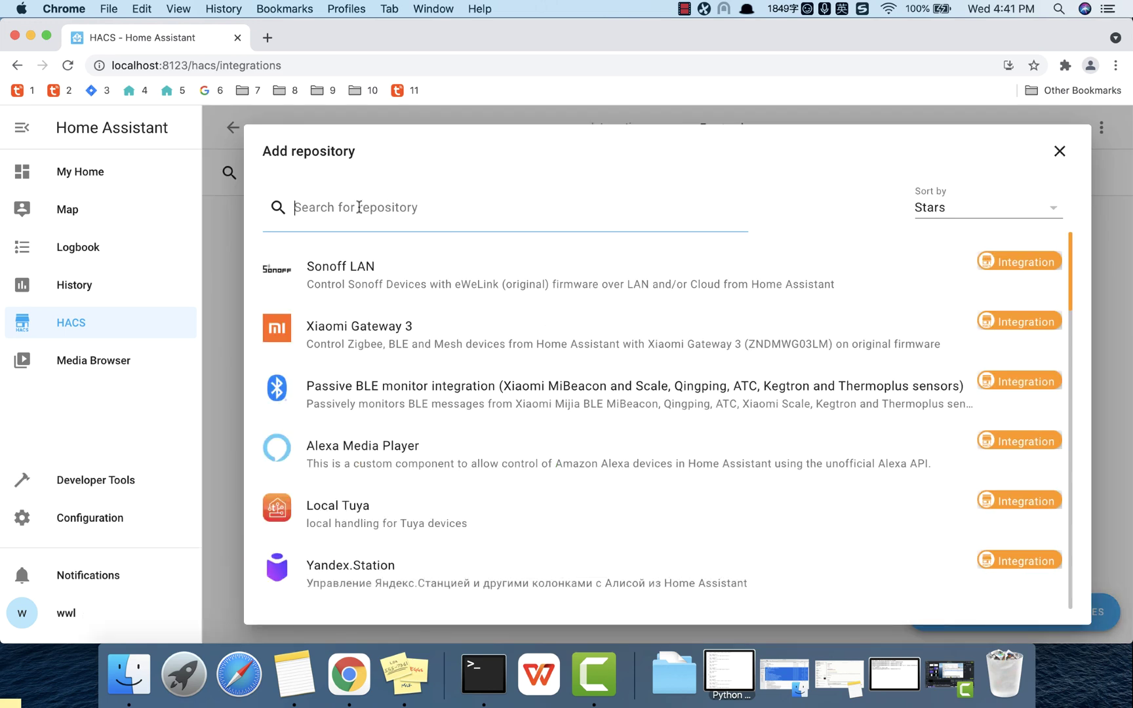
pyautogui.write('tuya v2')
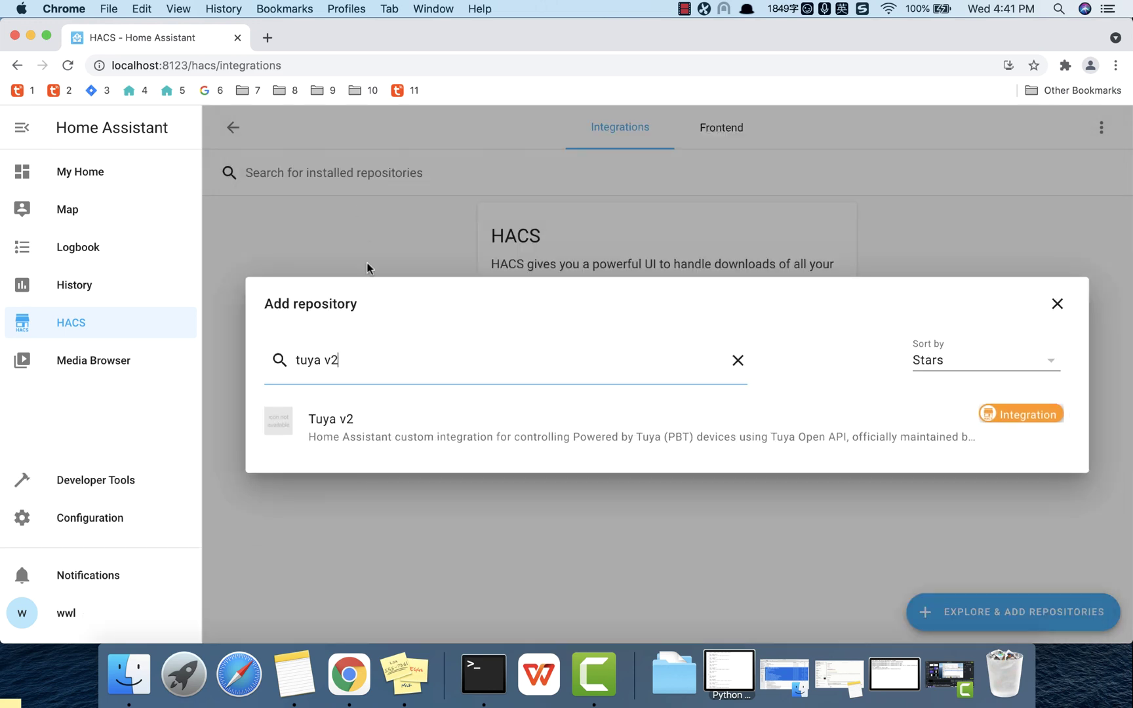
pyautogui.click(361, 423)
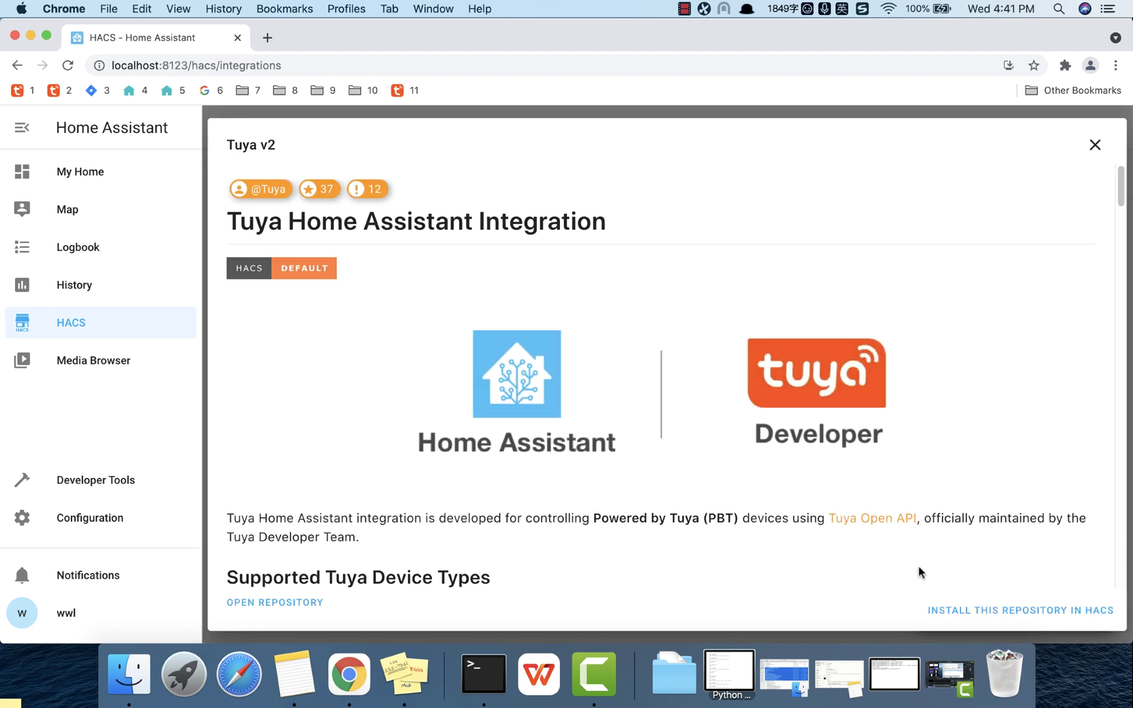
pyautogui.click(950, 611)
pyautogui.click(951, 493)
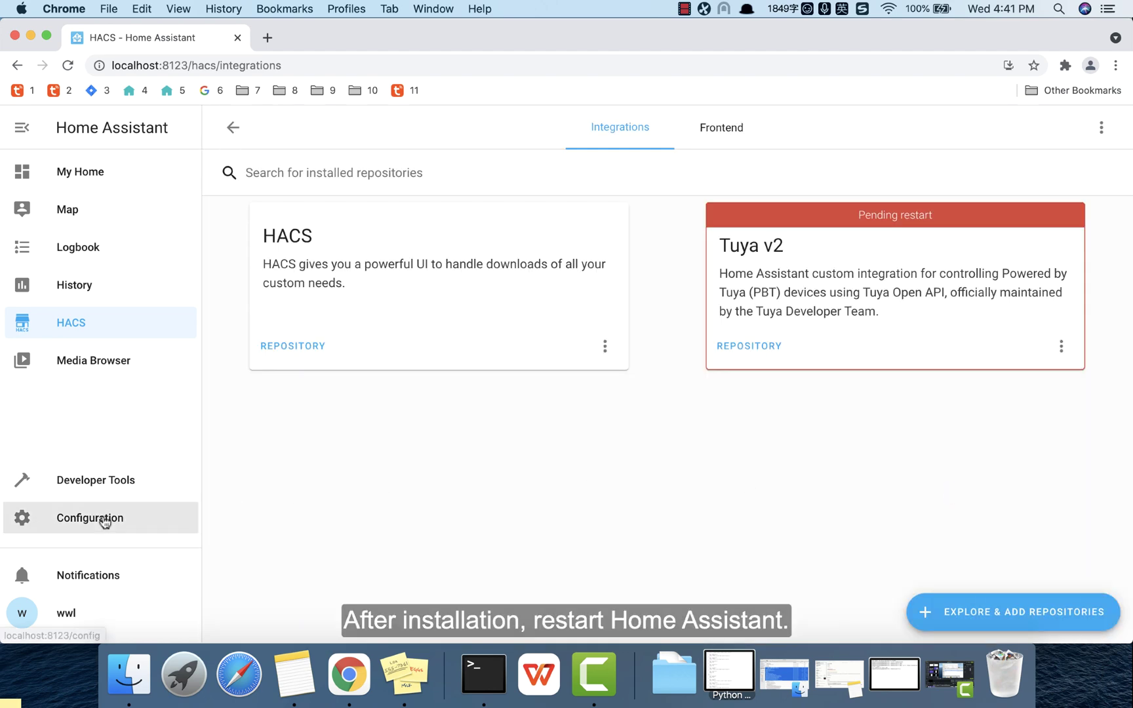
# Step: Restart the Home Assistant server from Configuration Server Controls and confirm
pyautogui.click(85, 517)
pyautogui.scroll(-7, 776, 468)
pyautogui.click(729, 441)
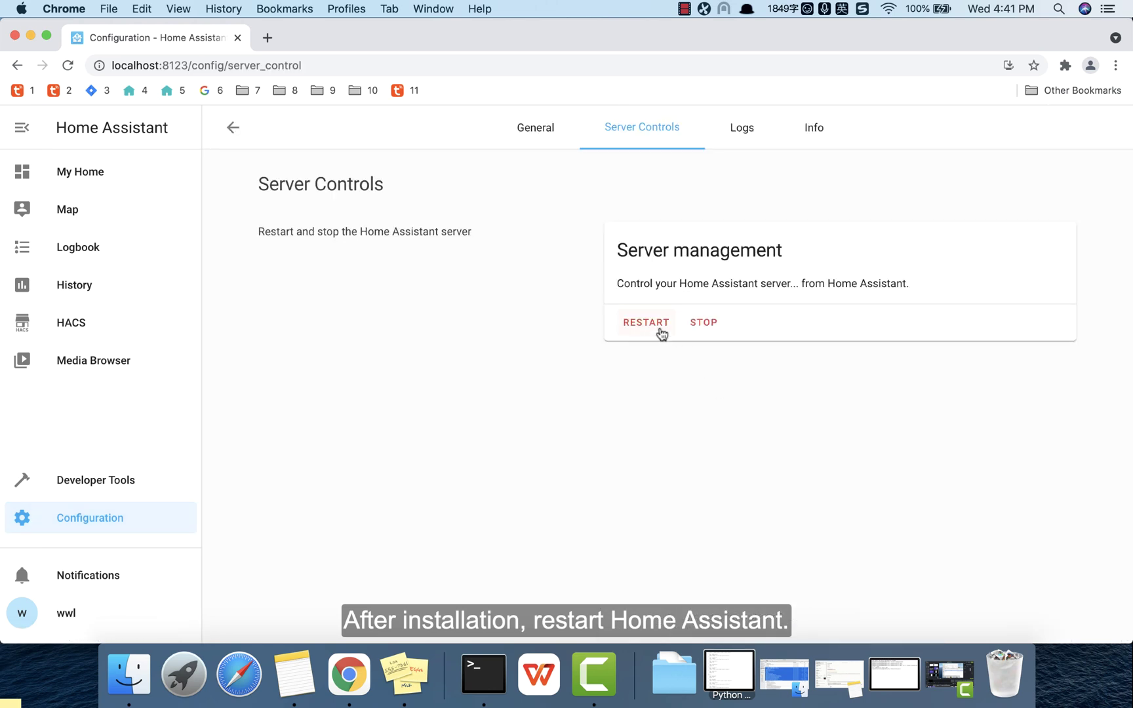
pyautogui.click(655, 326)
pyautogui.click(691, 435)
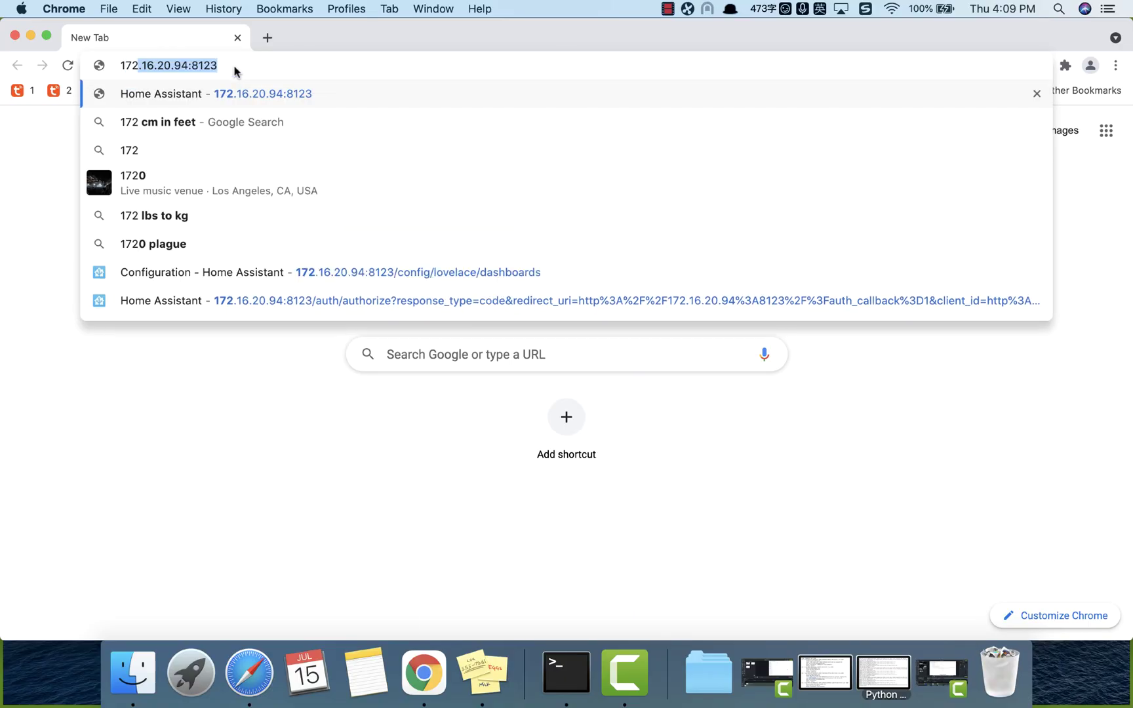
# Step: Log back in to Home Assistant with the account username and password, without staying logged in
pyautogui.press('Return')
pyautogui.write('wwl')
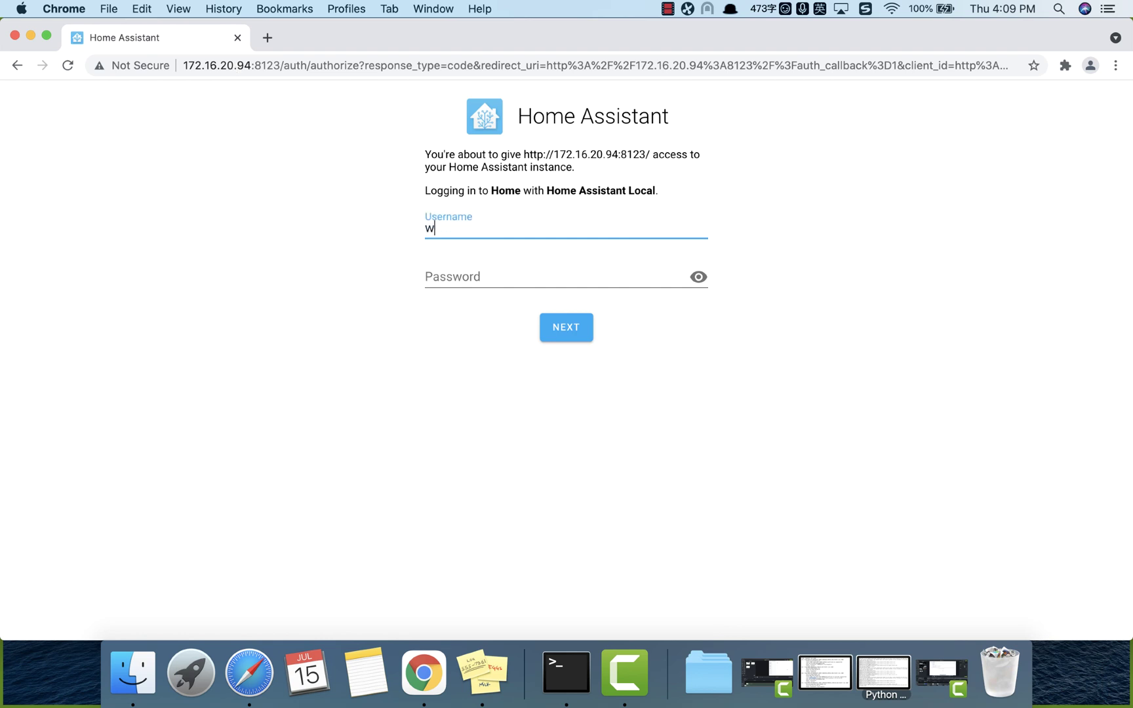
pyautogui.press('Tab')
pyautogui.write('•••')
pyautogui.press('Return')
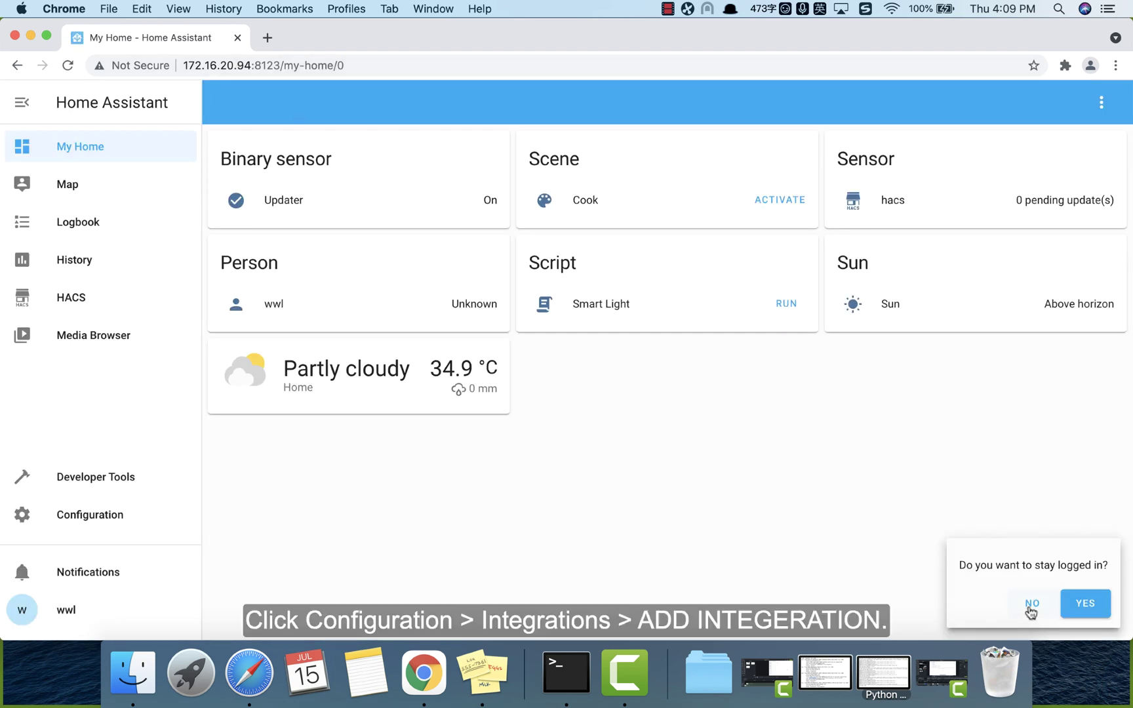
pyautogui.click(1032, 603)
# Step: Add the Tuya v2 integration from Configuration Integrations and continue to its credential form
pyautogui.click(112, 515)
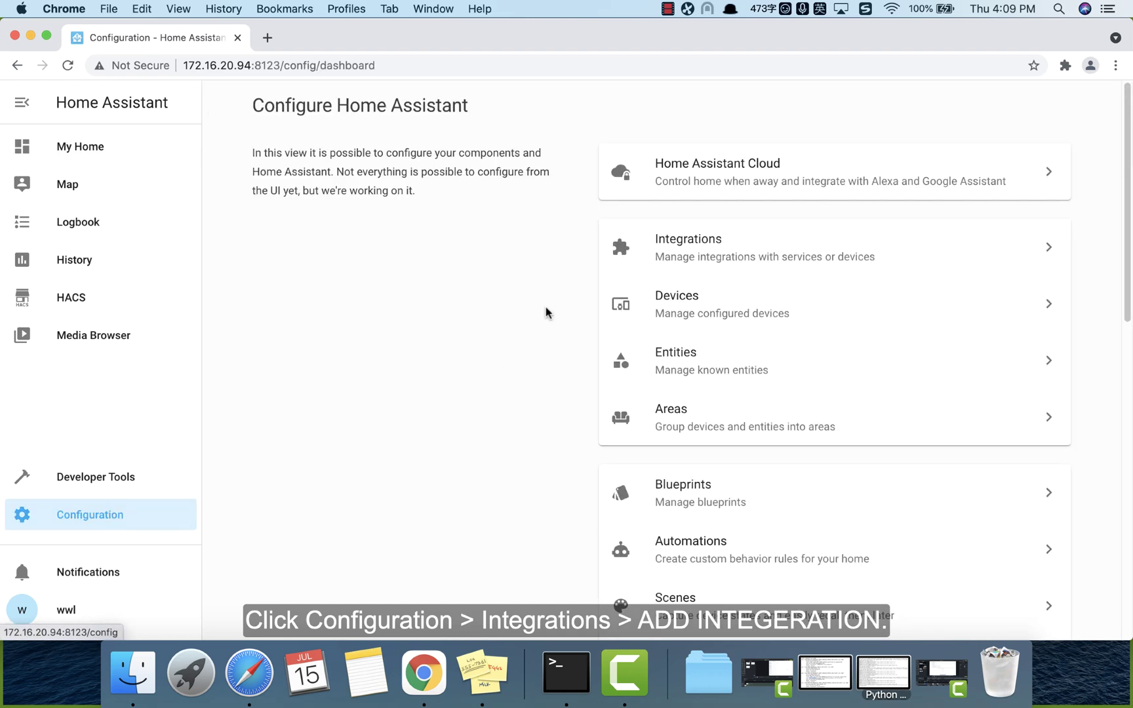
pyautogui.click(696, 254)
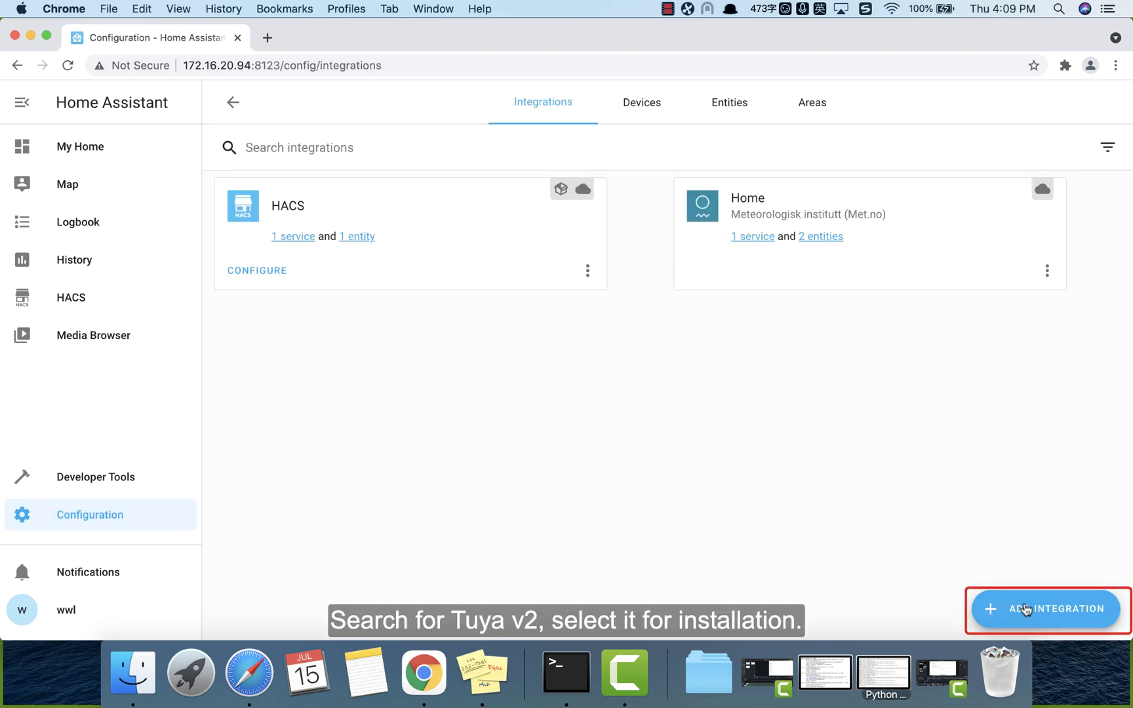
pyautogui.click(1026, 610)
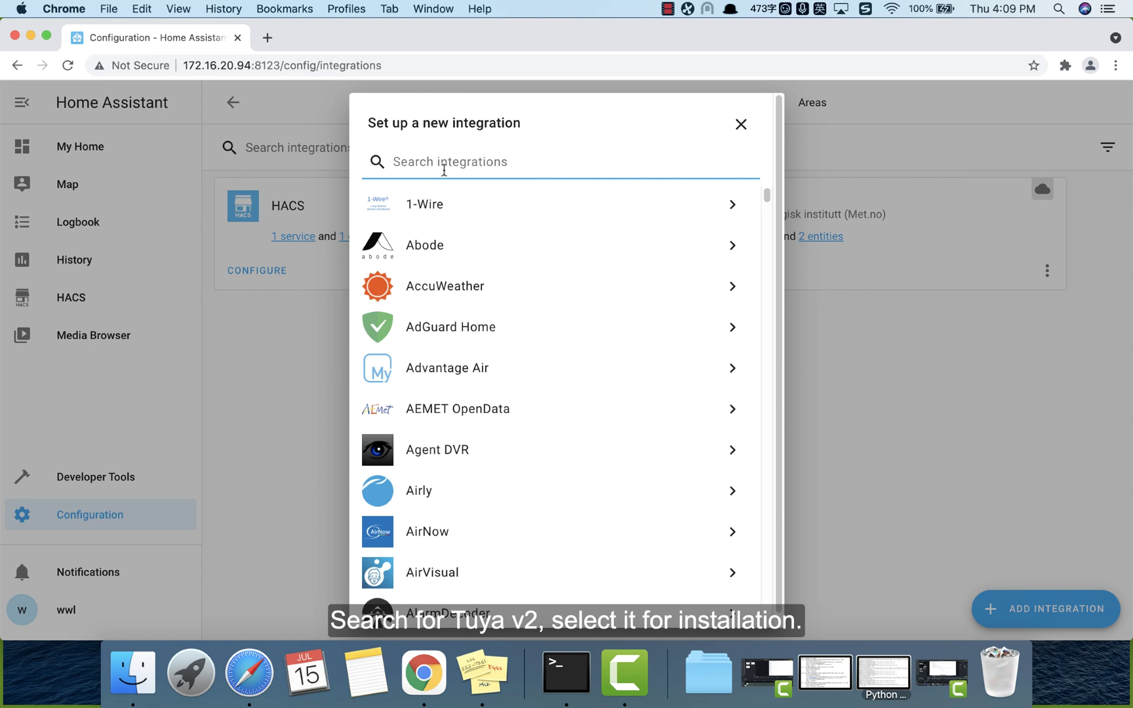
pyautogui.write('tuya')
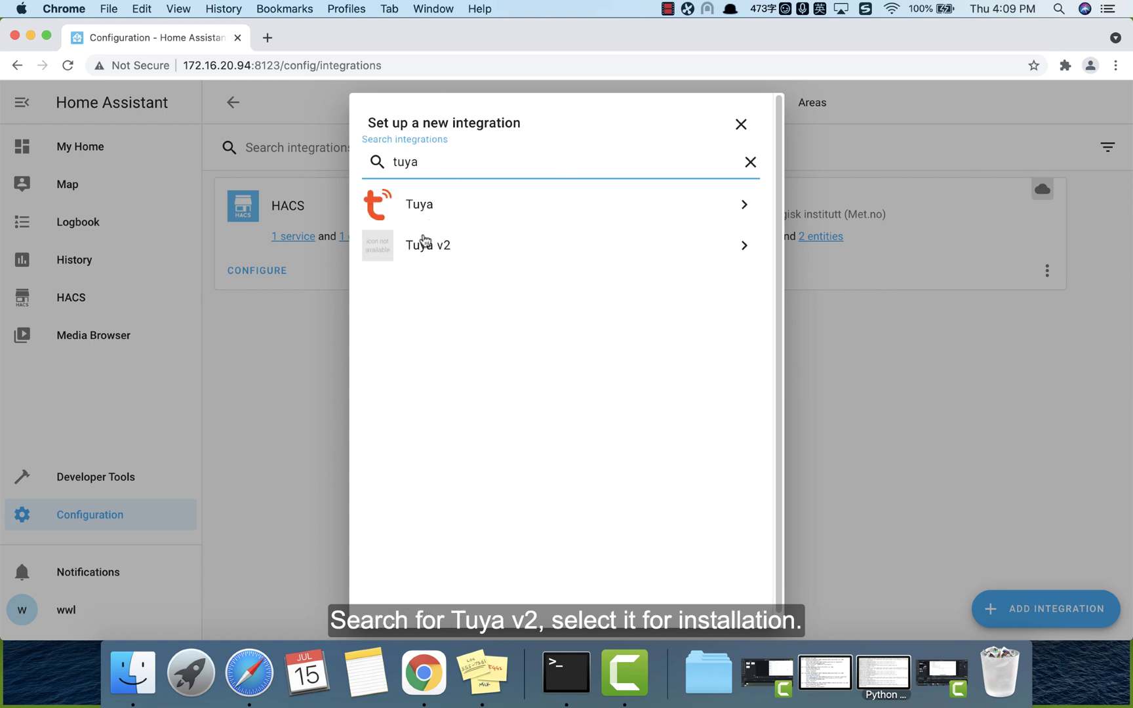
pyautogui.click(424, 242)
pyautogui.click(689, 412)
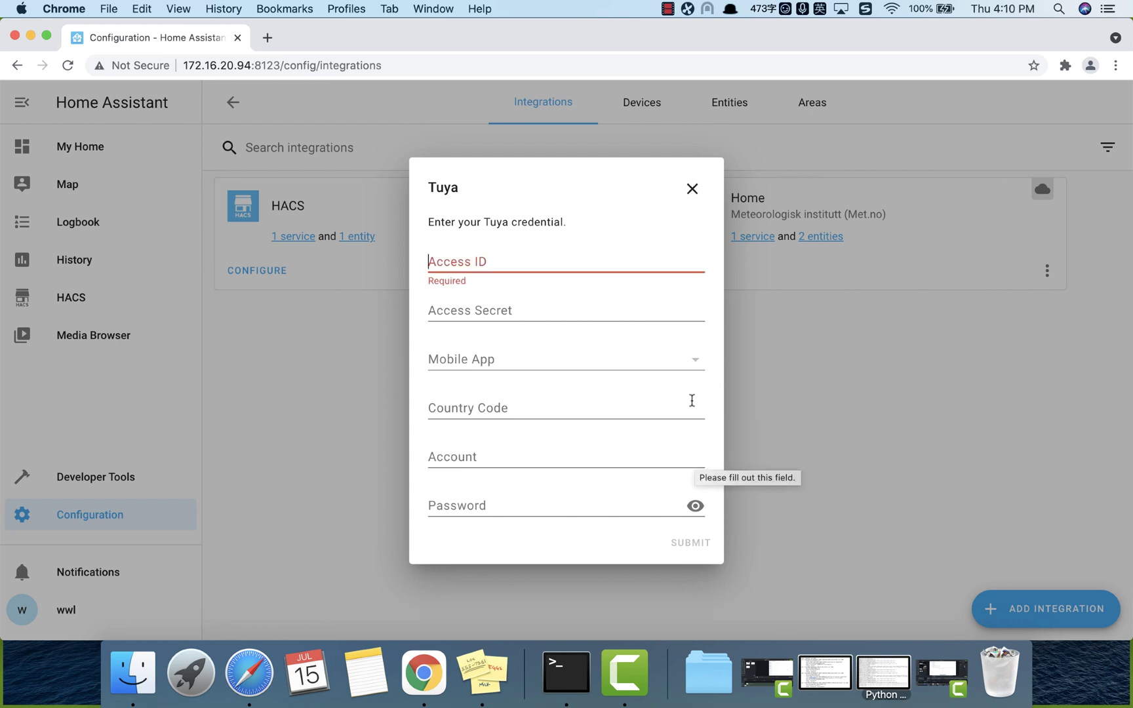
# Step: Log in to iot.tuya.com, pass the captcha, and open HA_Integration to select its Access ID
pyautogui.click(267, 38)
pyautogui.write('iot.tuya.com')
pyautogui.press('Return')
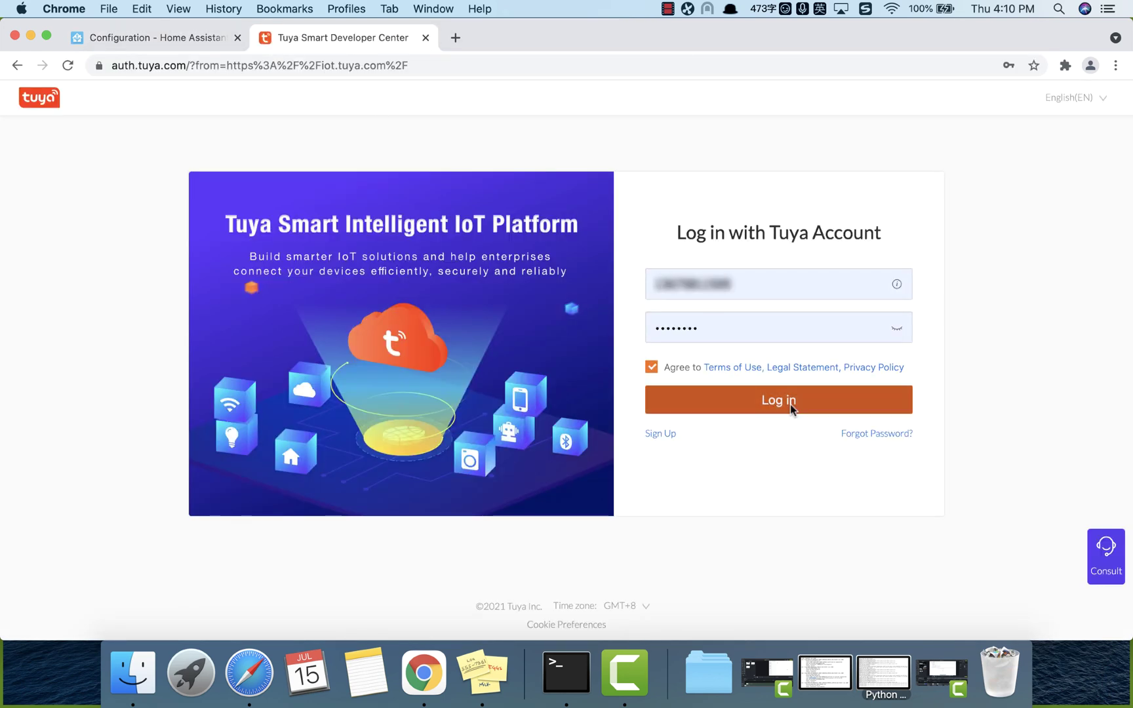
pyautogui.click(791, 404)
pyautogui.moveTo(485, 407); pyautogui.dragTo(576, 407)
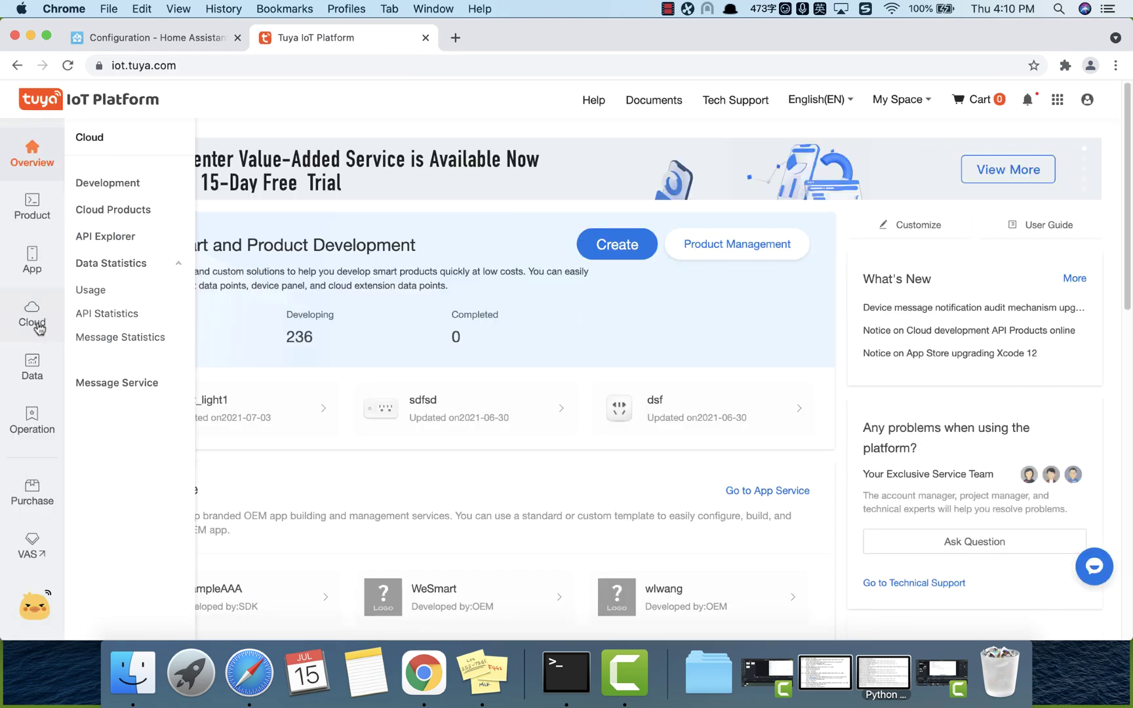
pyautogui.click(39, 328)
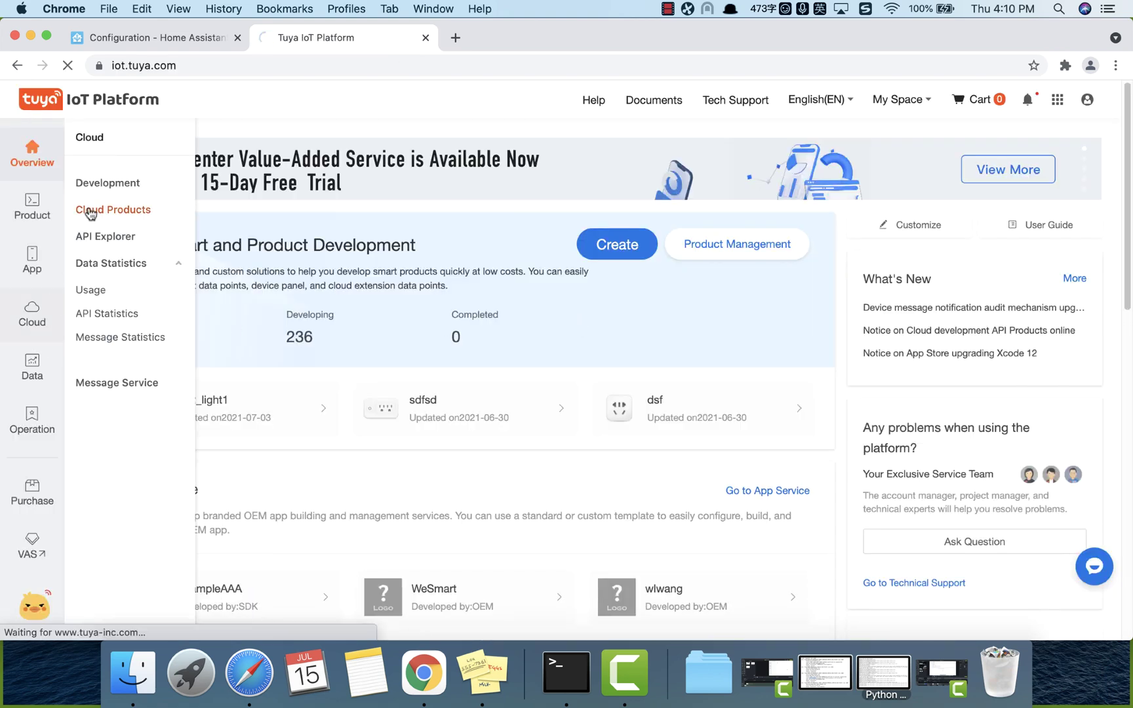
pyautogui.click(310, 297)
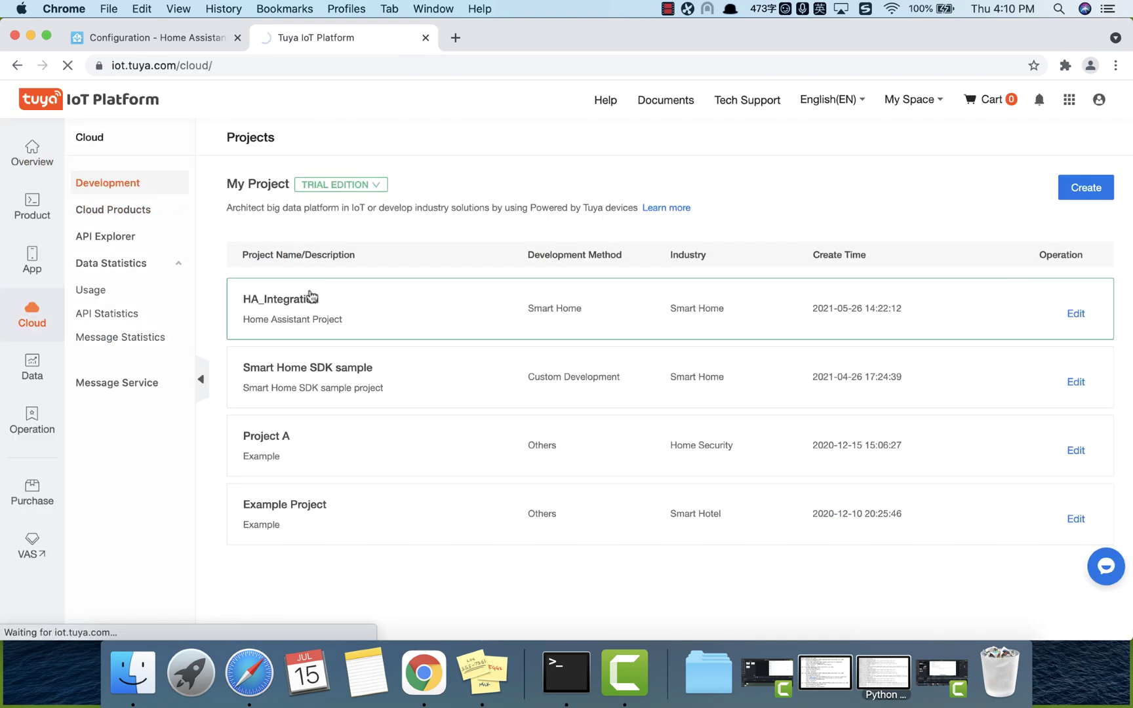
pyautogui.moveTo(458, 429); pyautogui.dragTo(336, 430)
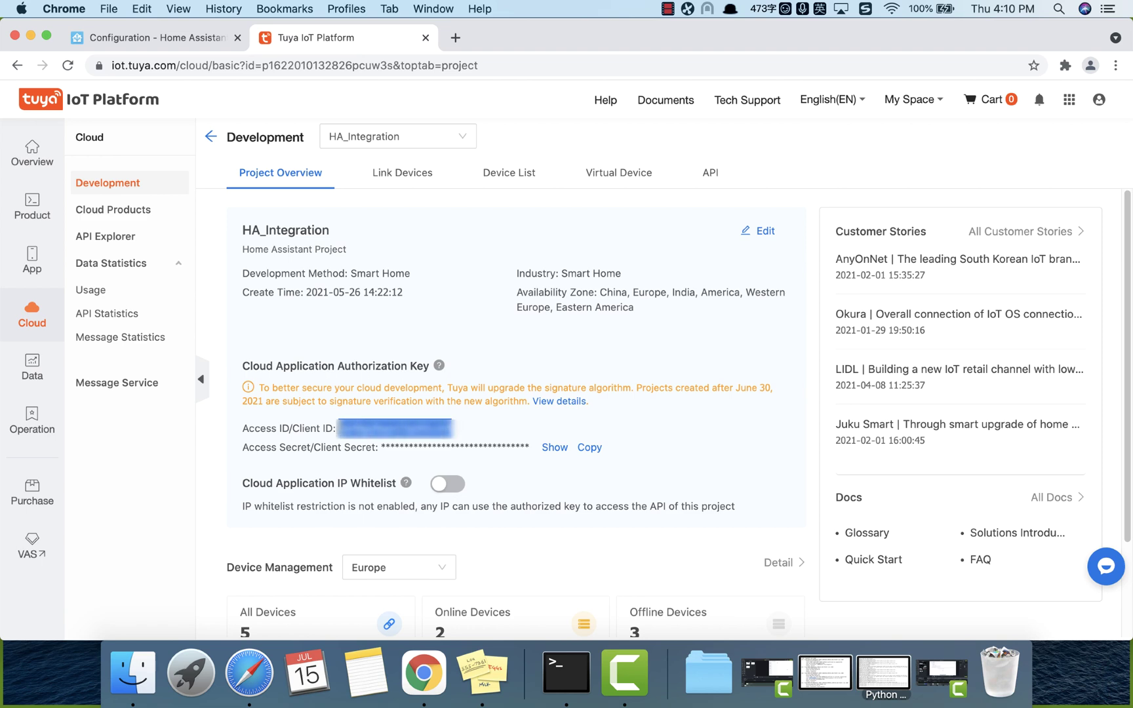
# Step: Copy the project's Access ID and Access Secret from Tuya into the Home Assistant form
pyautogui.press('super+c')
pyautogui.click(157, 38)
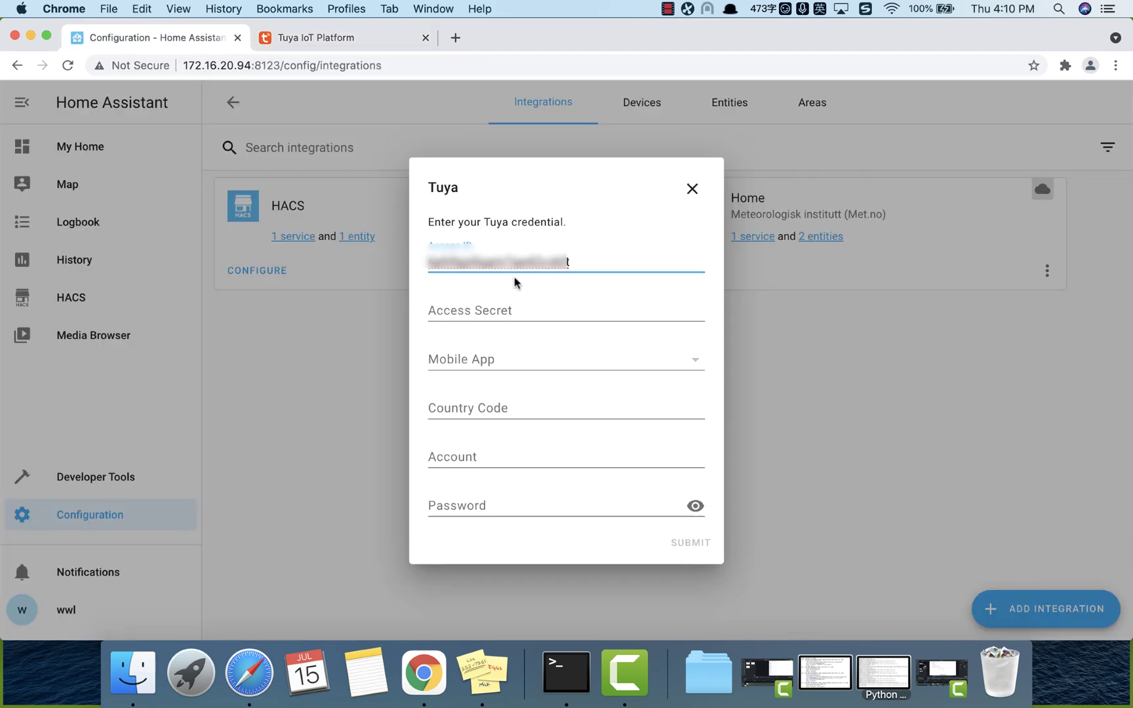
pyautogui.click(314, 37)
pyautogui.click(582, 449)
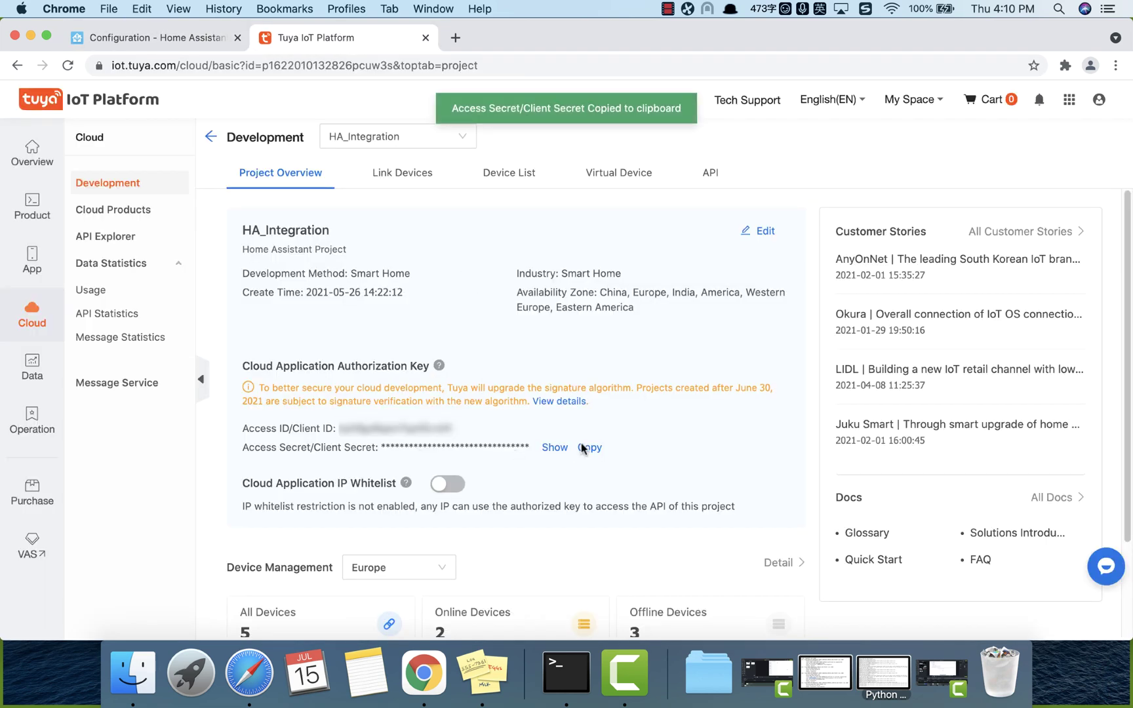
pyautogui.click(200, 41)
pyautogui.press('super+v')
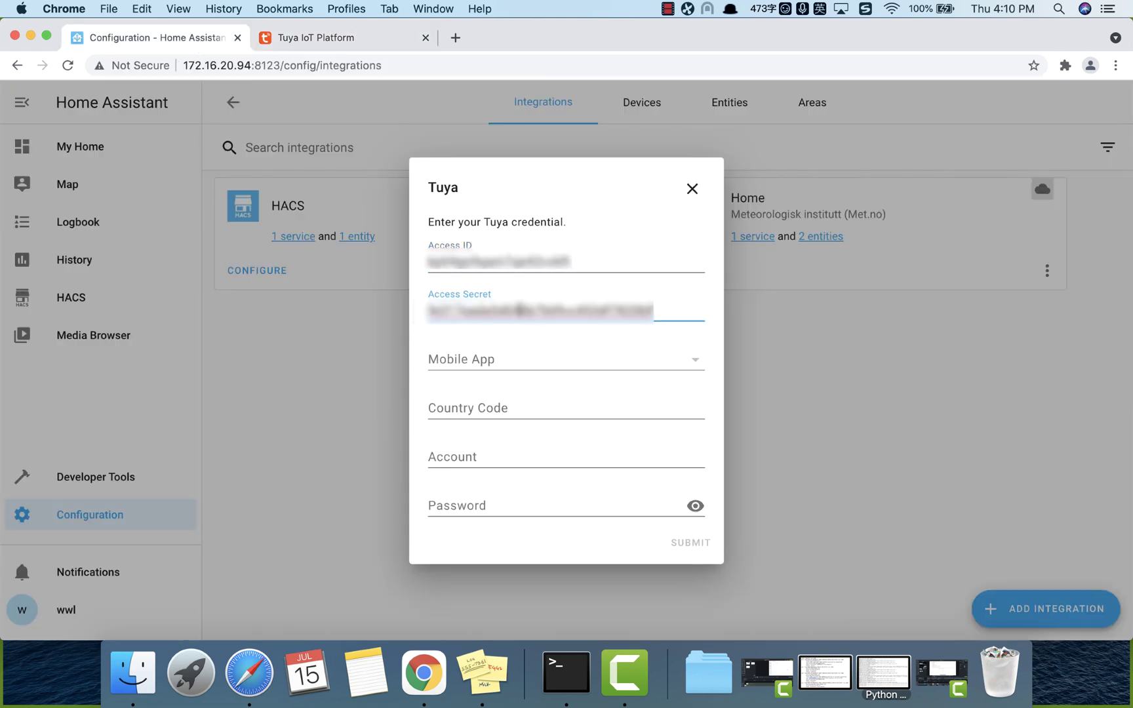
# Step: Choose TuyaSmart, enter country code 86, the account phone number and password, and submit
pyautogui.click(661, 366)
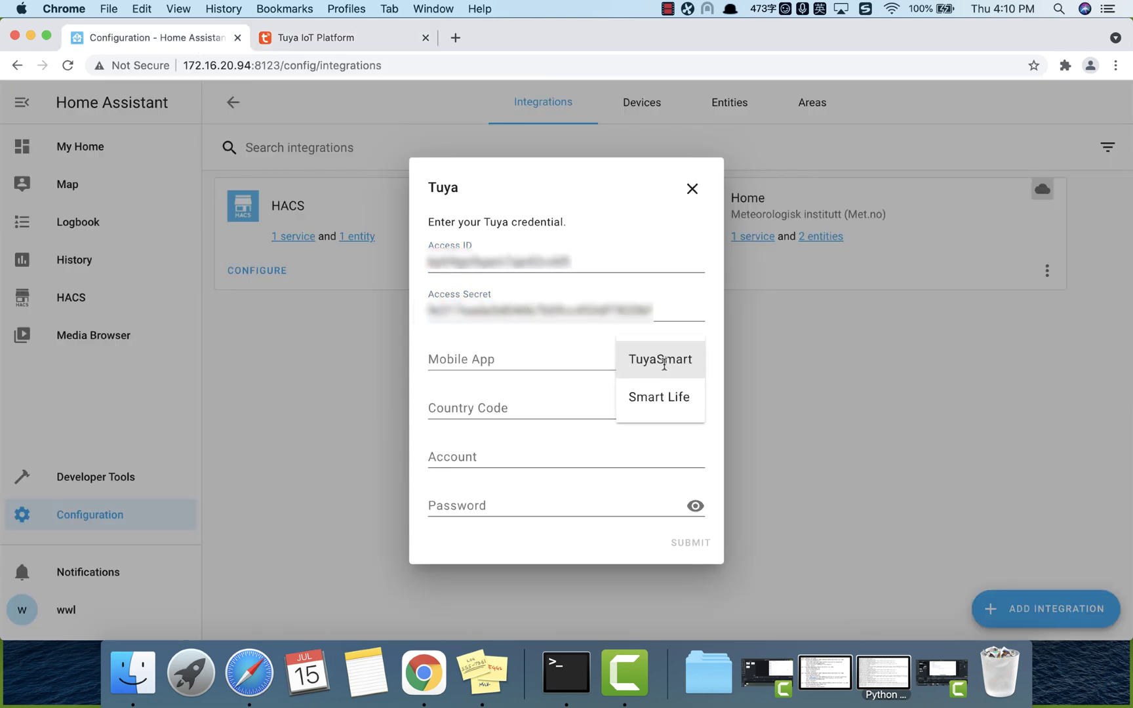
pyautogui.click(668, 365)
pyautogui.click(541, 399)
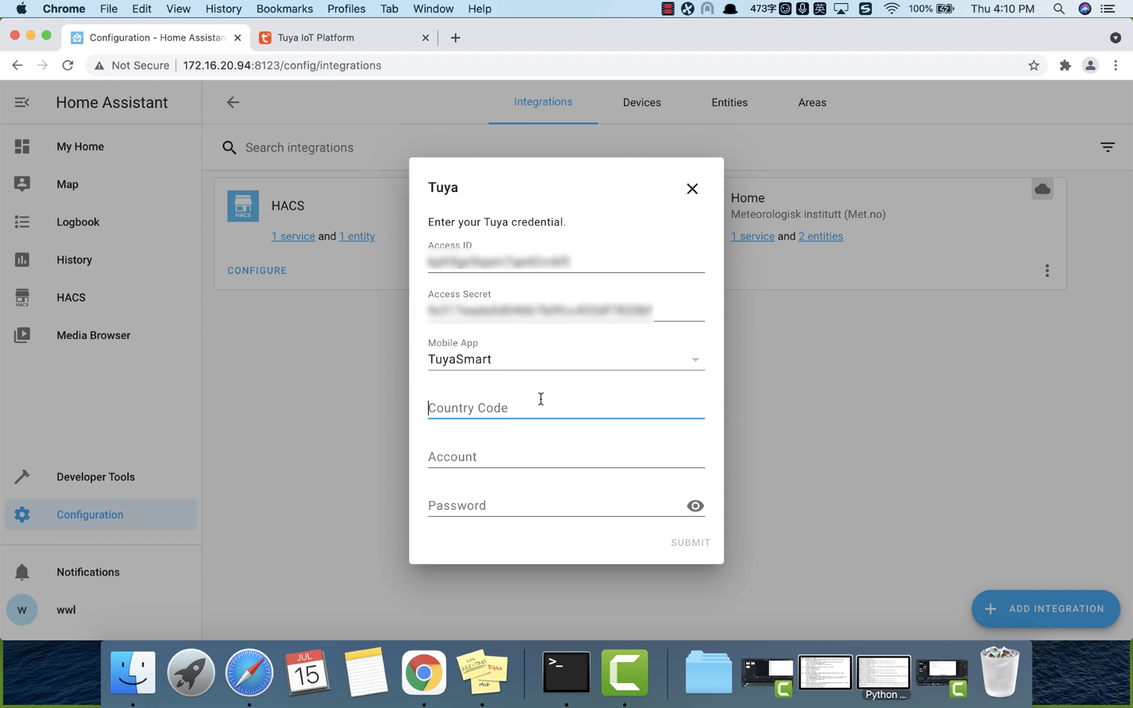
pyautogui.write('86')
pyautogui.click(567, 463)
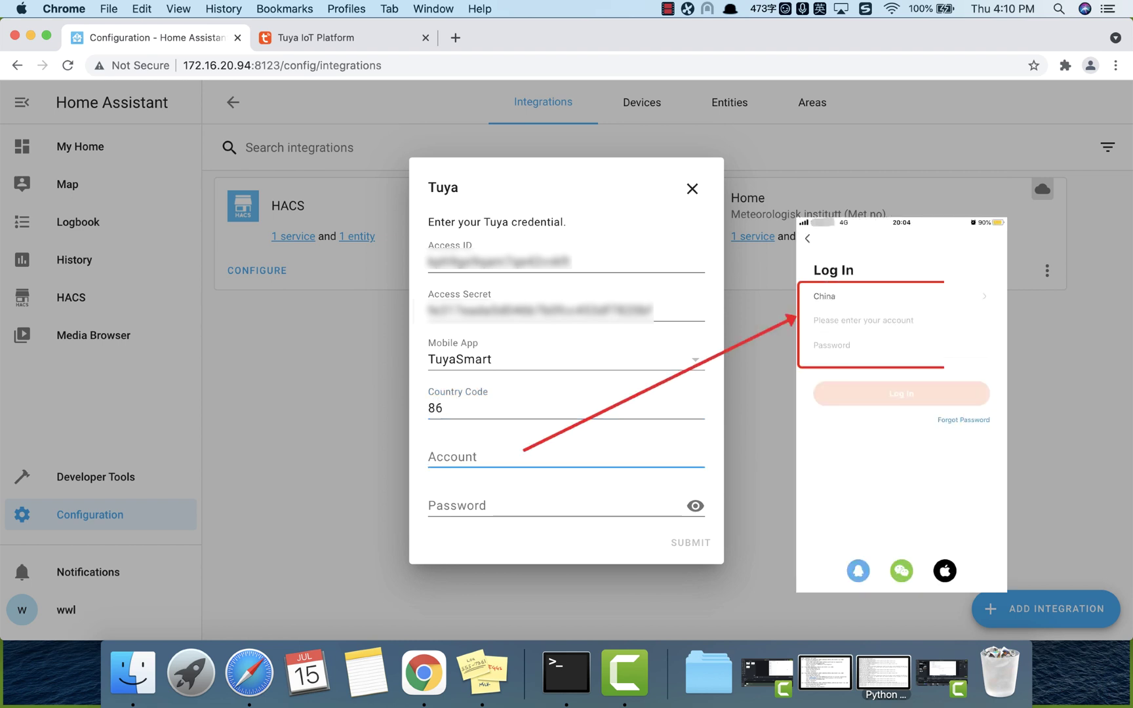
pyautogui.press('Tab')
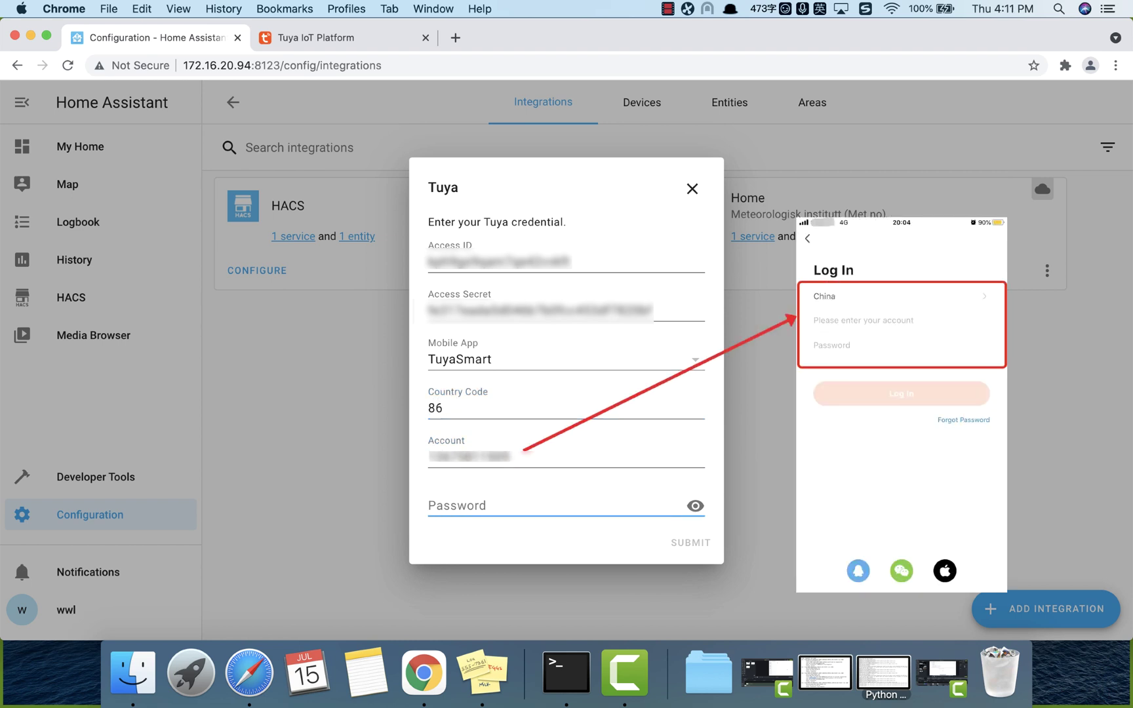
pyautogui.write('a***')
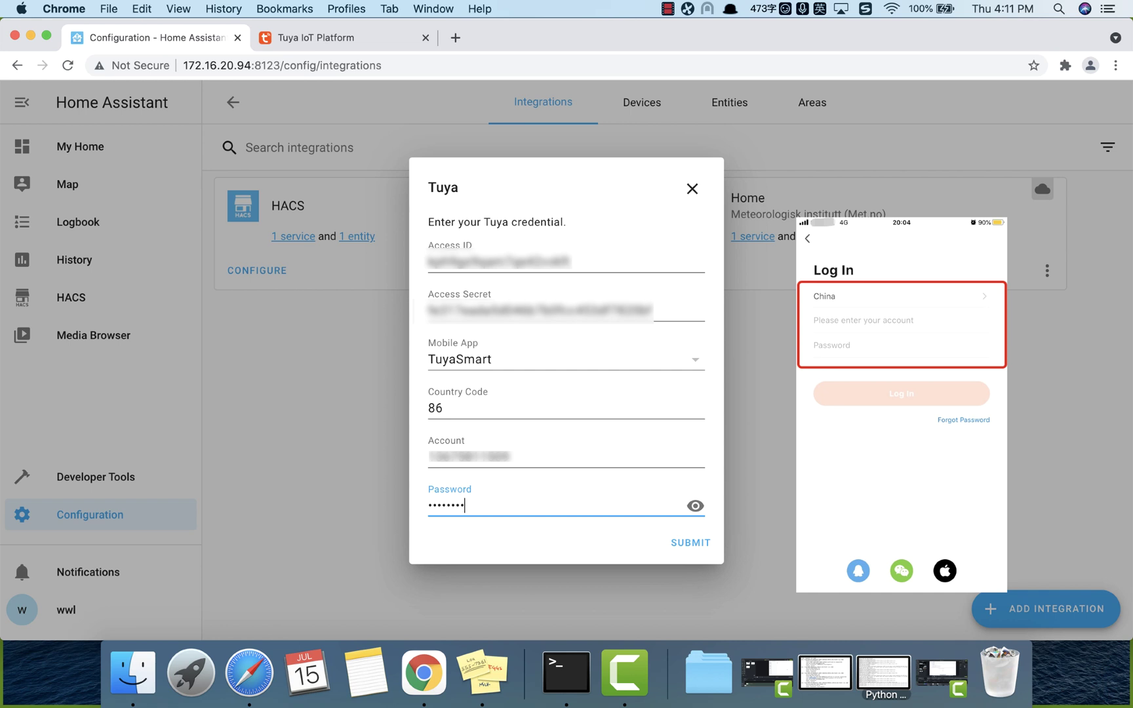
pyautogui.click(685, 545)
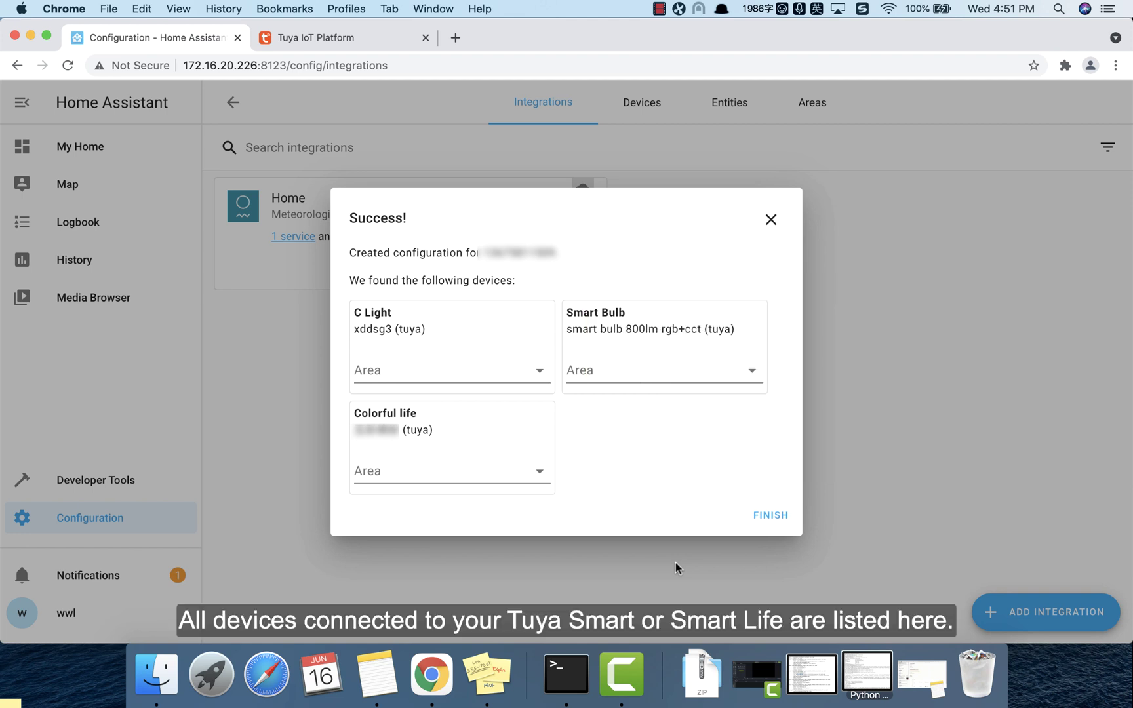
# Step: Finish the Tuya v2 setup, review its 3 devices and entities, then go to My Home
pyautogui.click(756, 517)
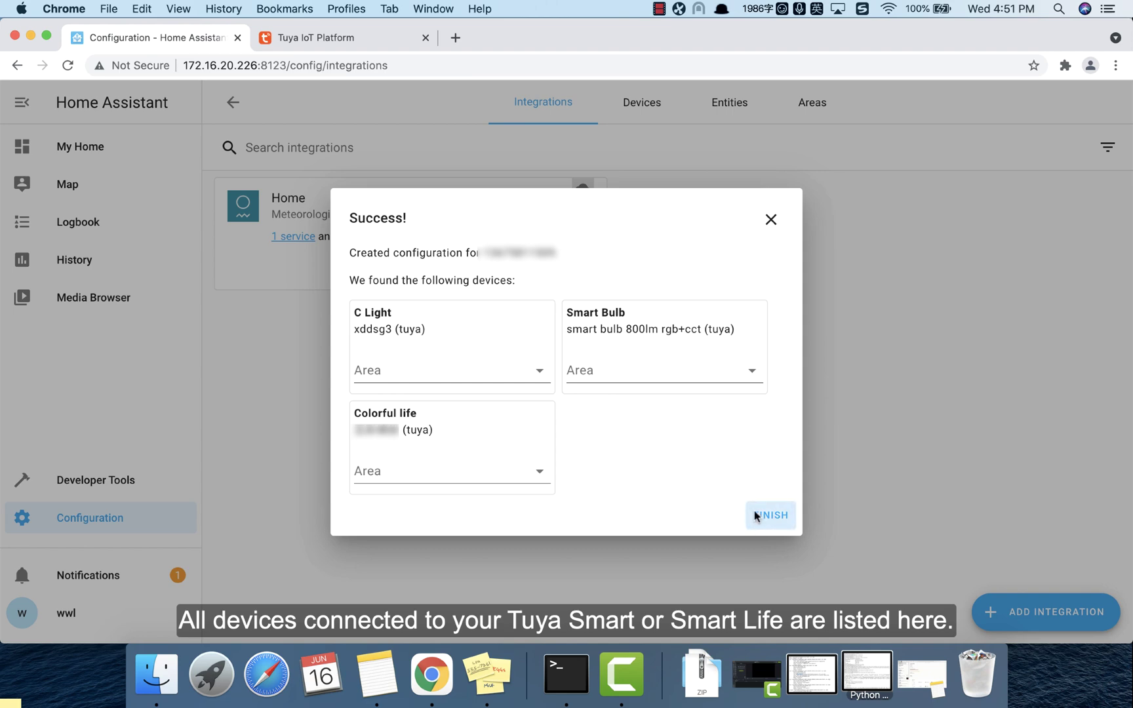
pyautogui.click(754, 238)
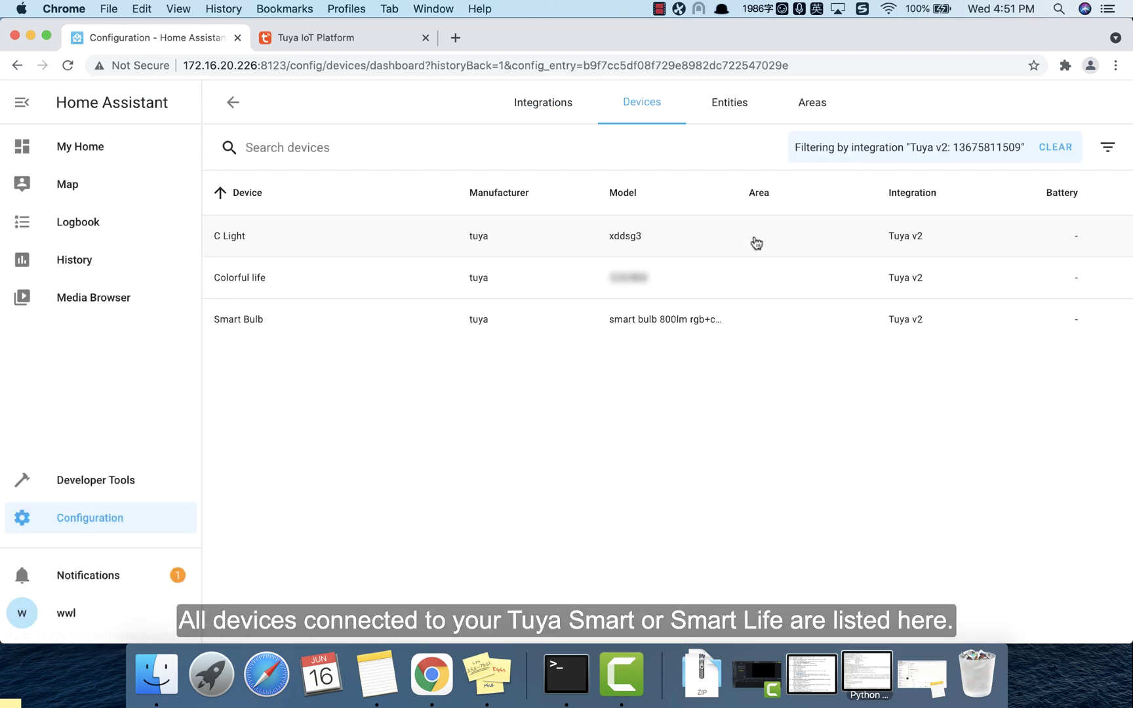
pyautogui.click(233, 102)
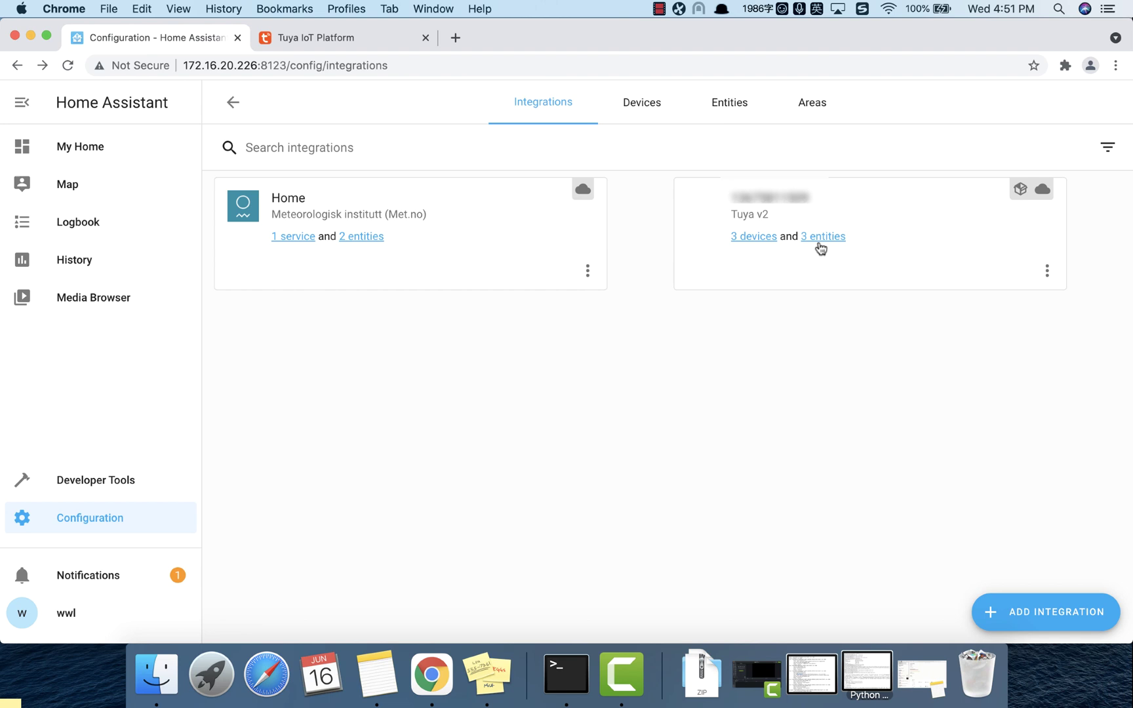
pyautogui.click(816, 245)
pyautogui.click(232, 112)
pyautogui.click(77, 152)
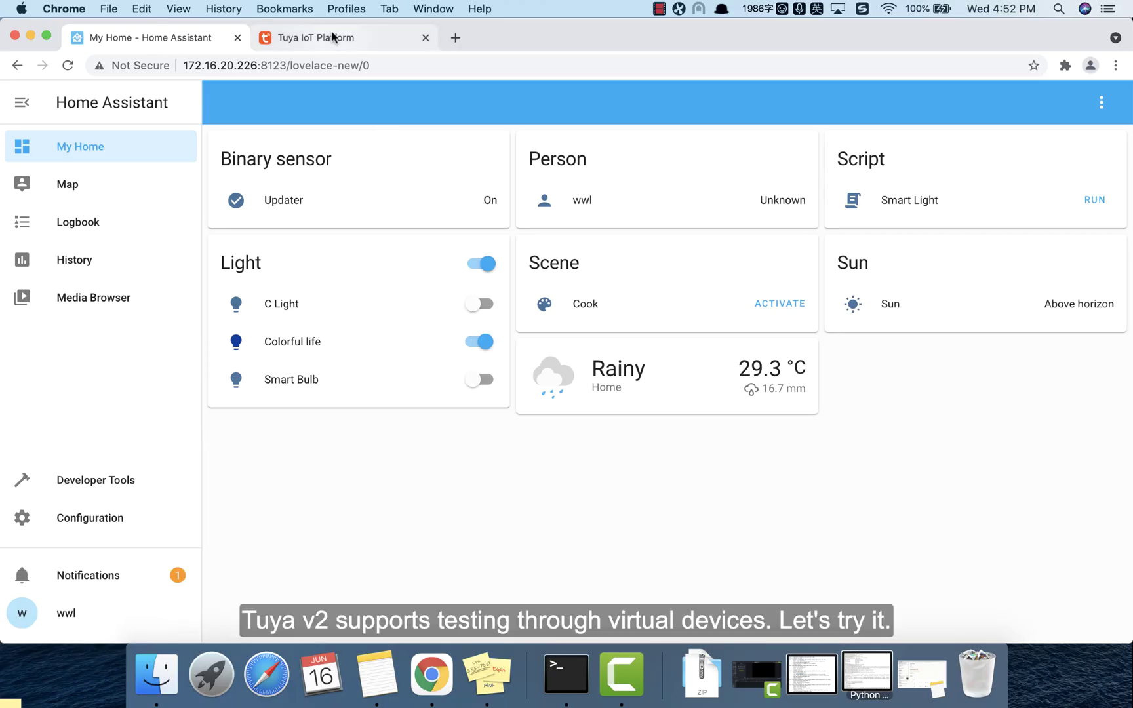
# Step: In Tuya IoT Platform, continue developing the Light for HA product, then return to Home Assistant
pyautogui.click(333, 41)
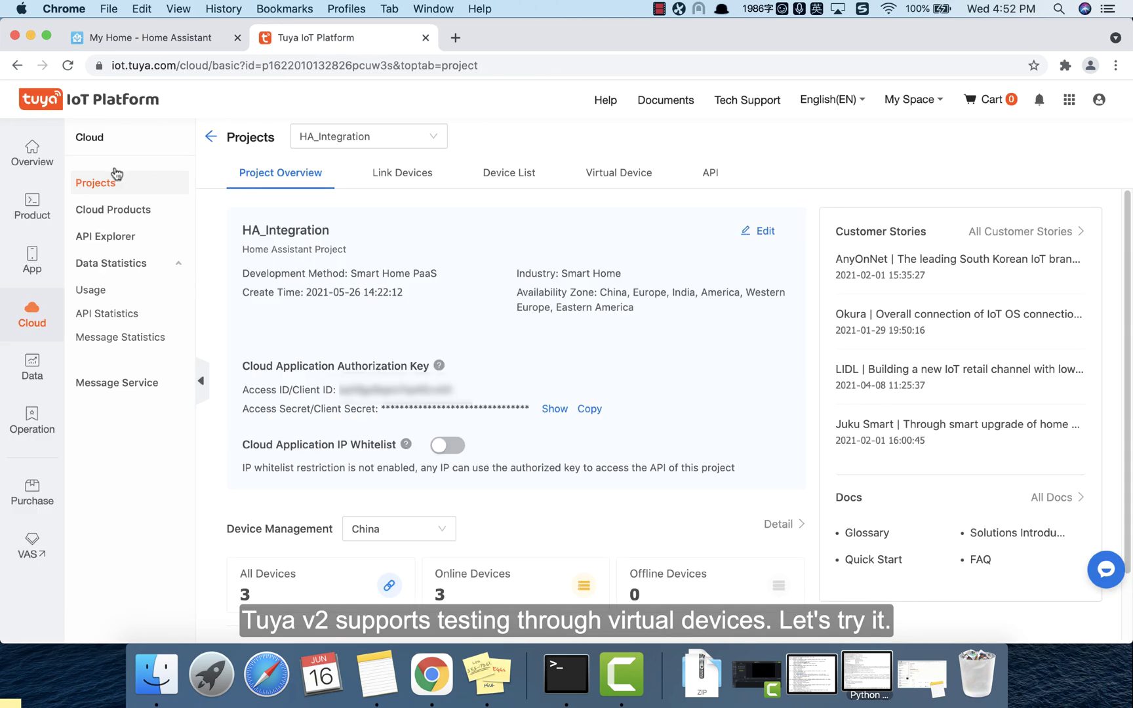
pyautogui.click(37, 205)
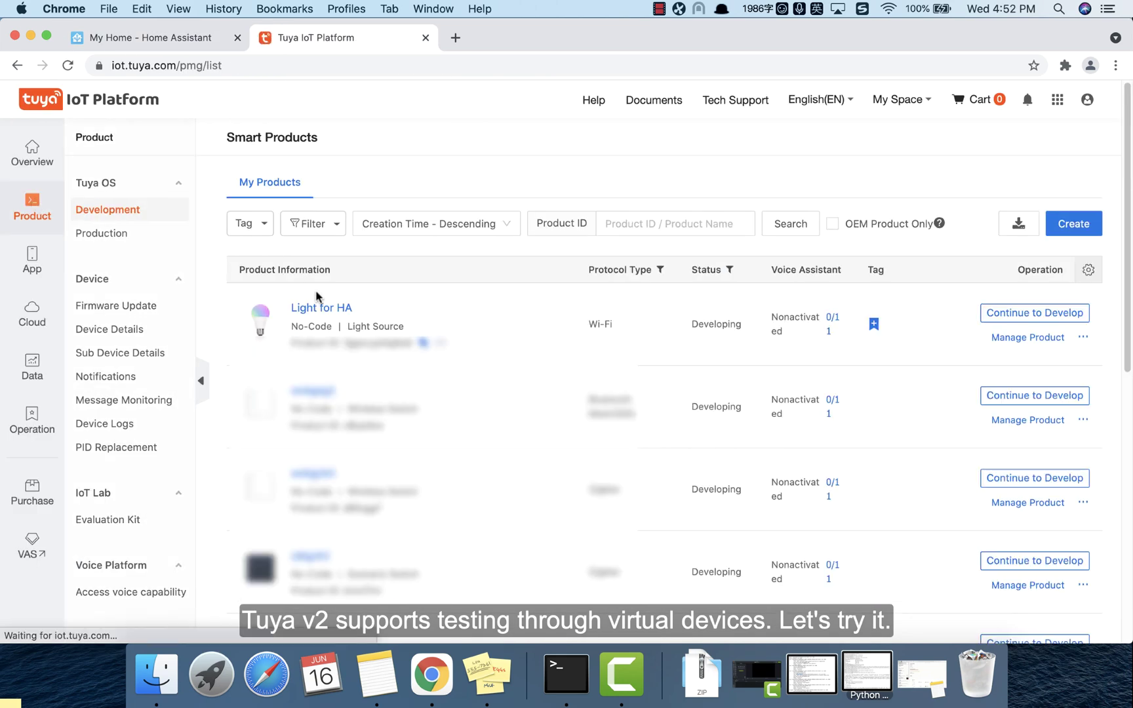
pyautogui.click(314, 306)
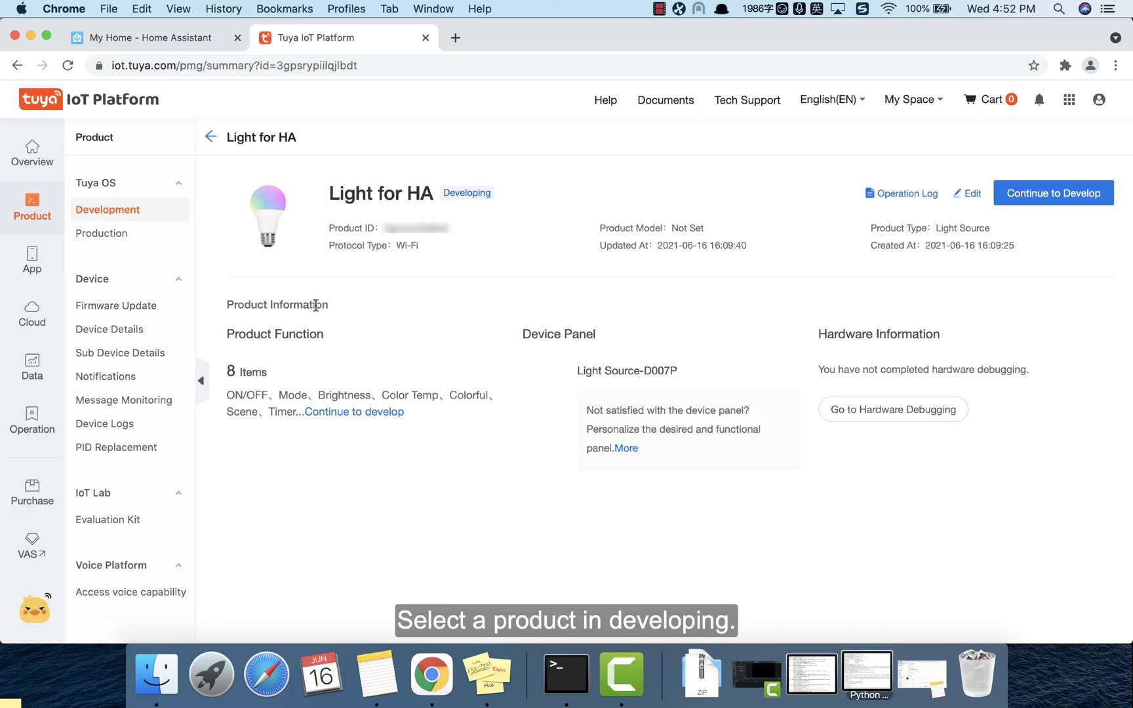
pyautogui.click(1024, 194)
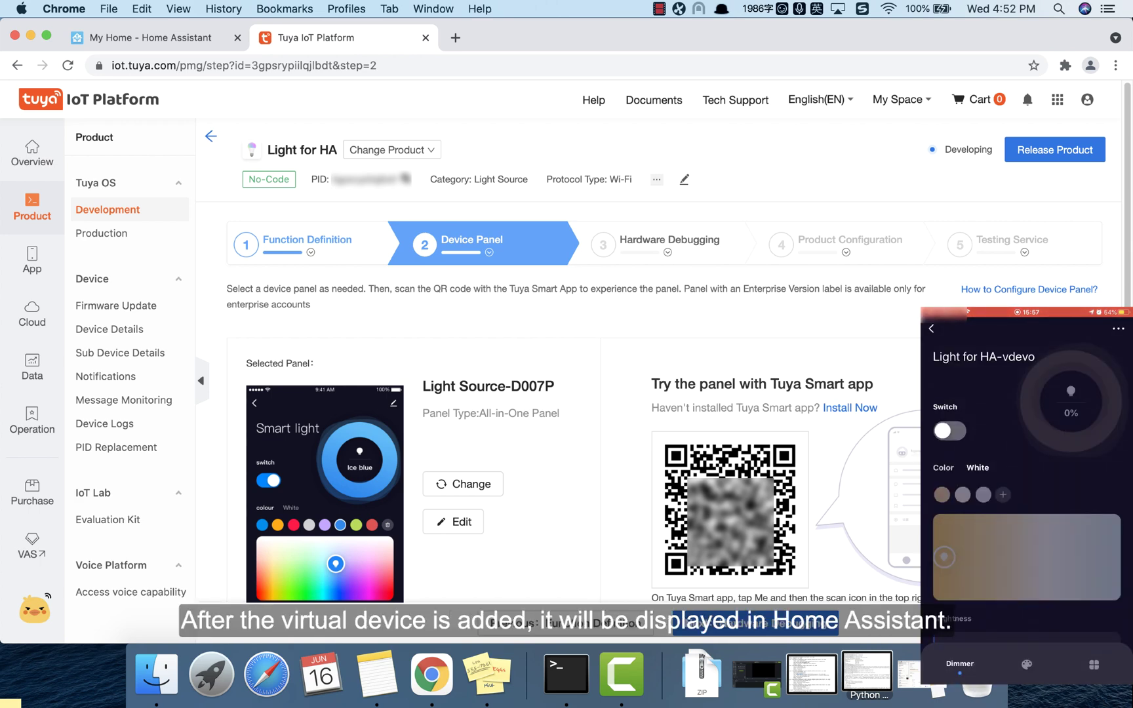
pyautogui.click(193, 42)
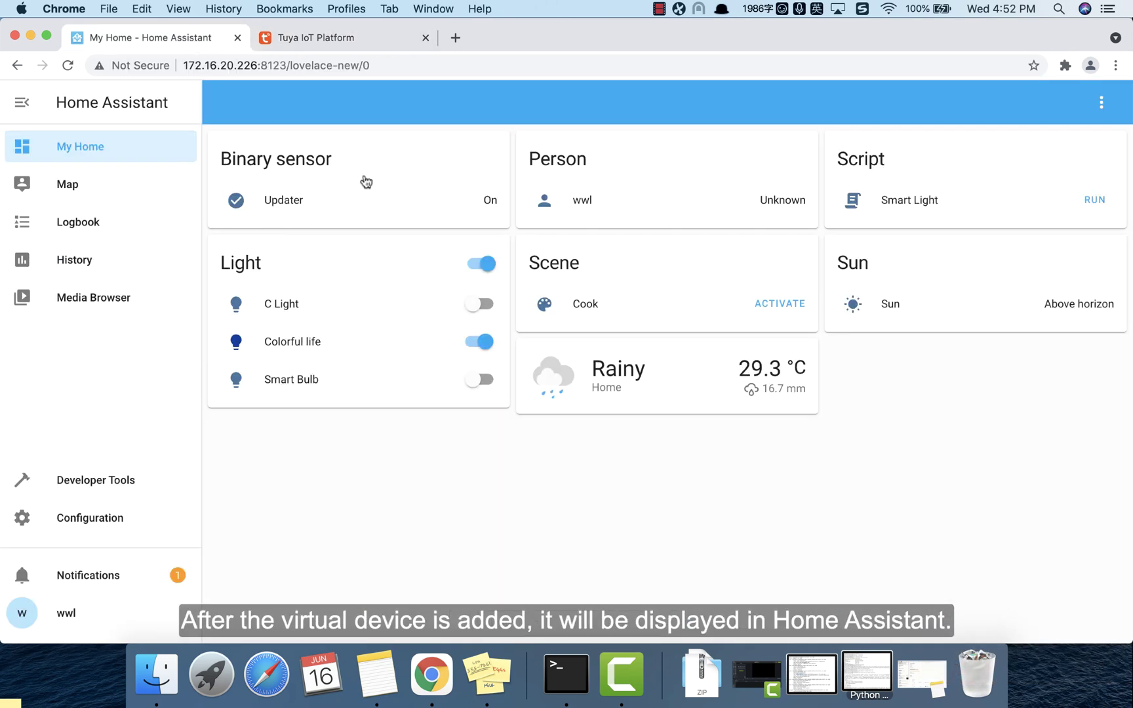
# Step: Confirm the Tuya v2 integration now lists 4 devices, including Light for HA-vdevo
pyautogui.click(91, 518)
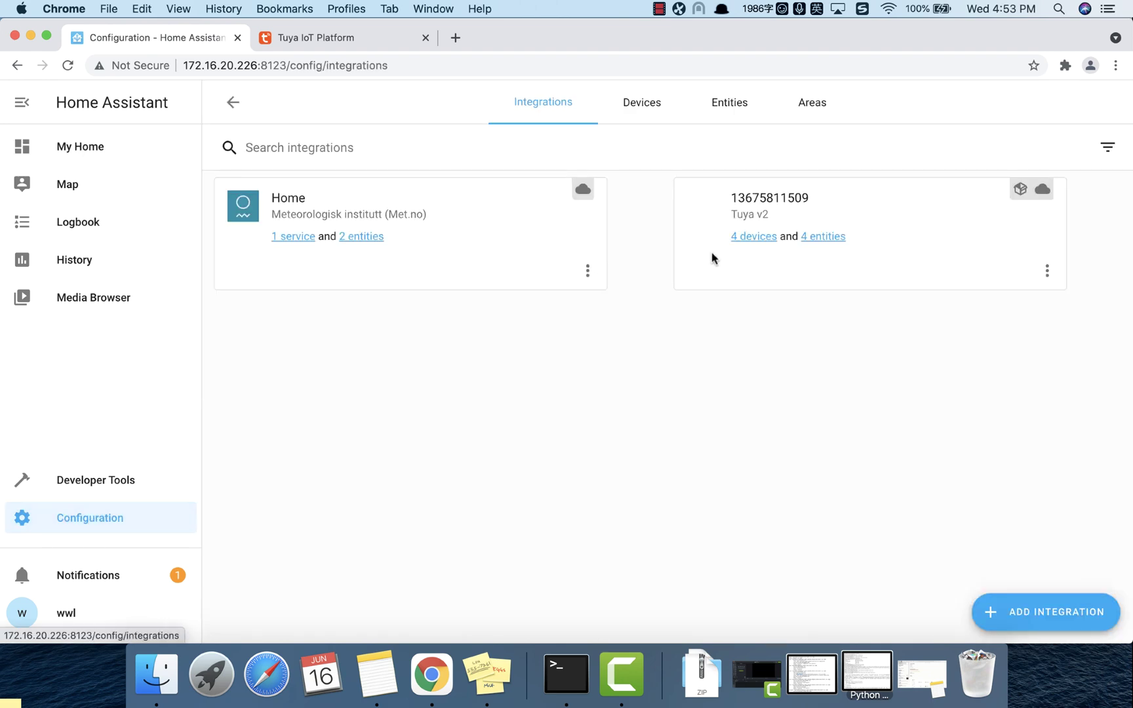
pyautogui.click(752, 239)
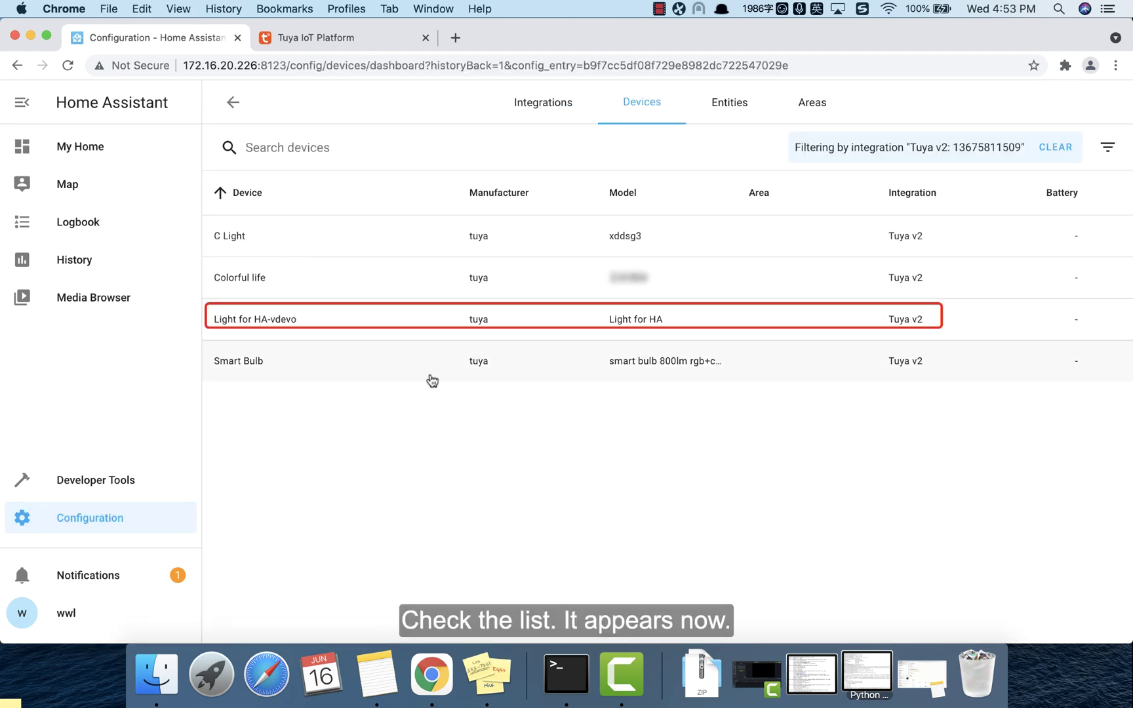
pyautogui.click(296, 326)
pyautogui.click(79, 153)
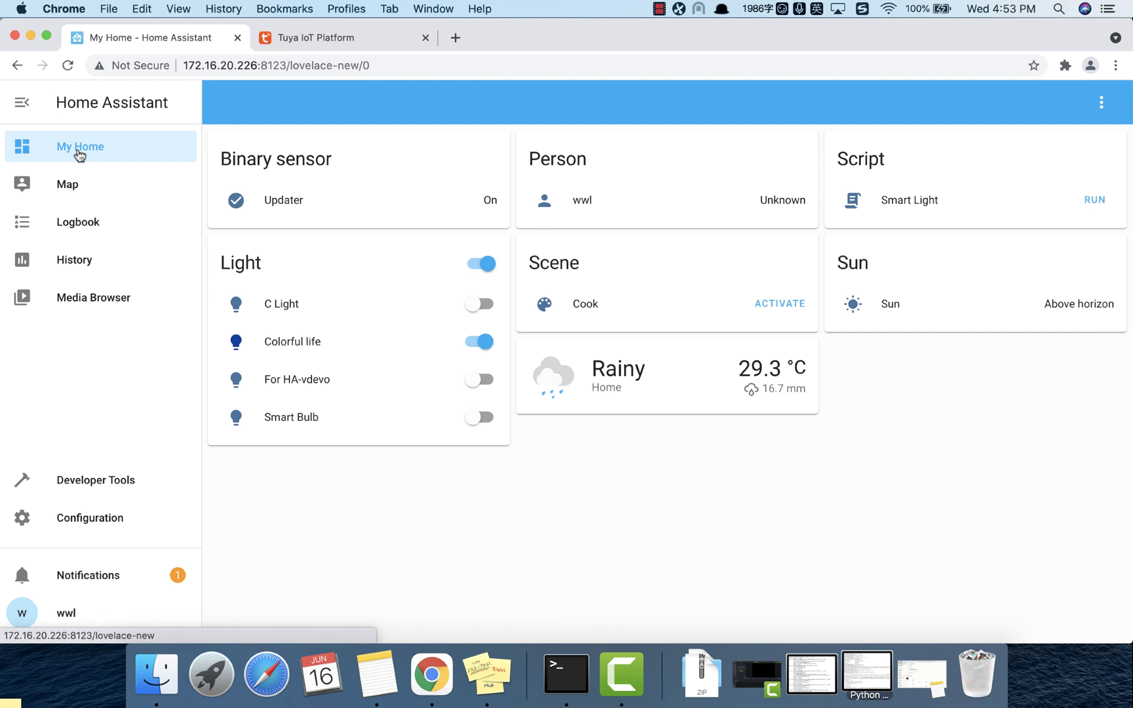
# Step: Switch the For HA-vdevo light on from My Home and check its details
pyautogui.click(476, 379)
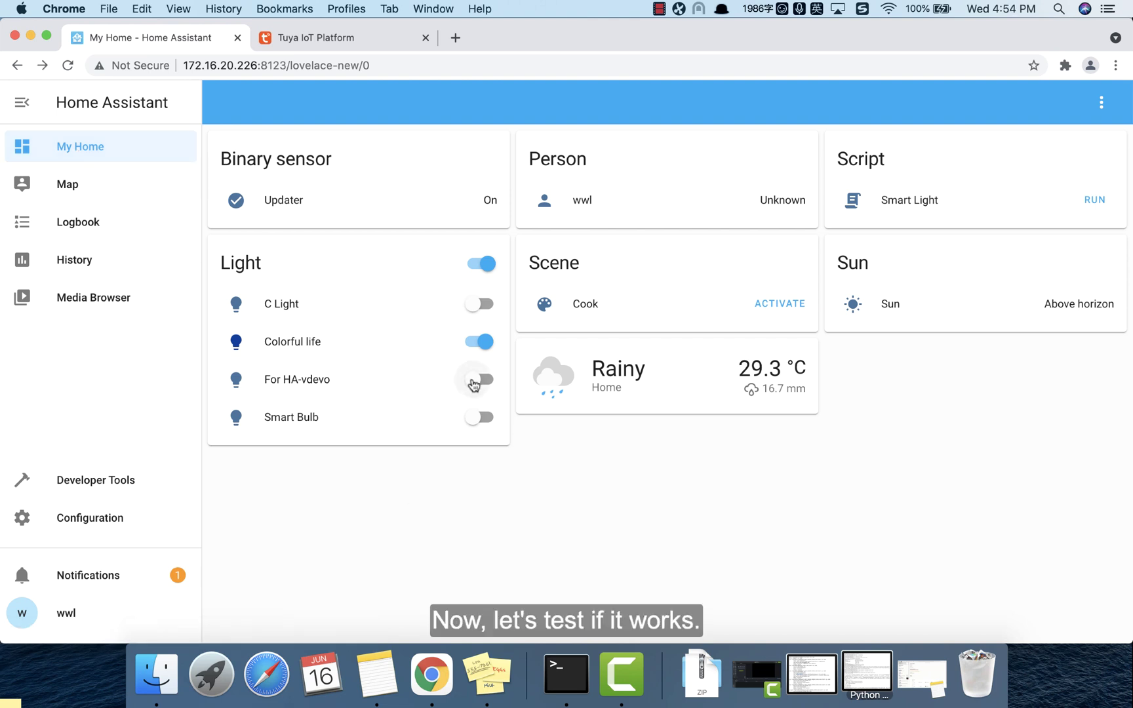
pyautogui.click(476, 379)
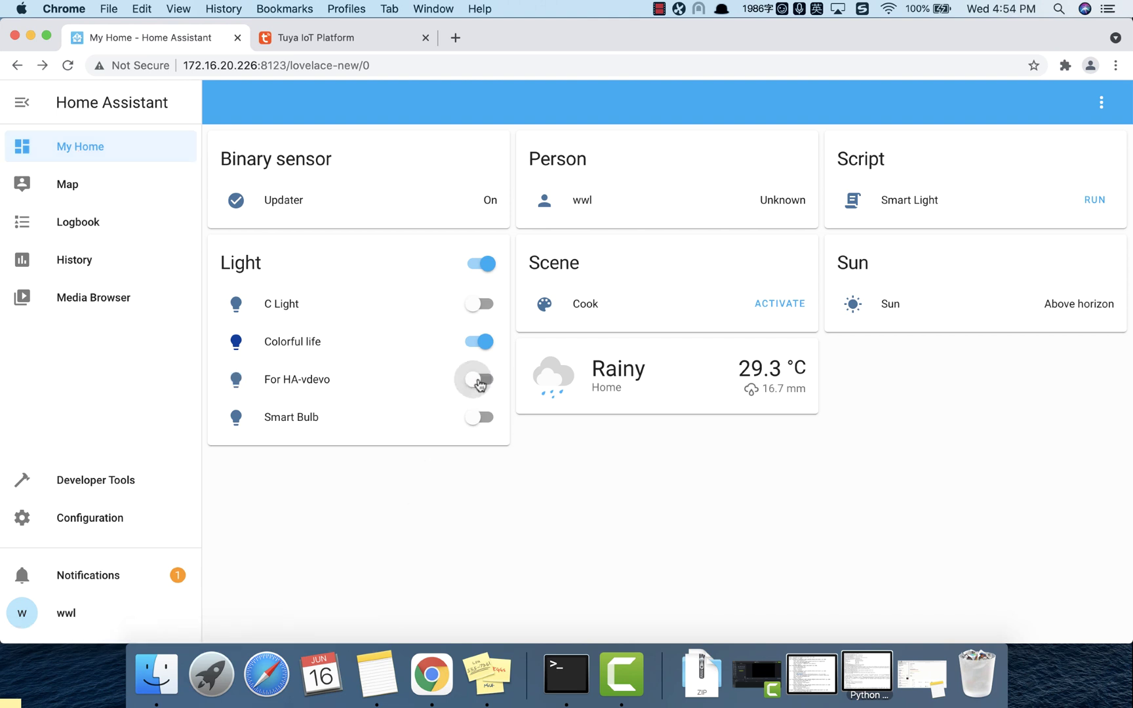
pyautogui.click(478, 379)
pyautogui.click(478, 379)
pyautogui.click(309, 388)
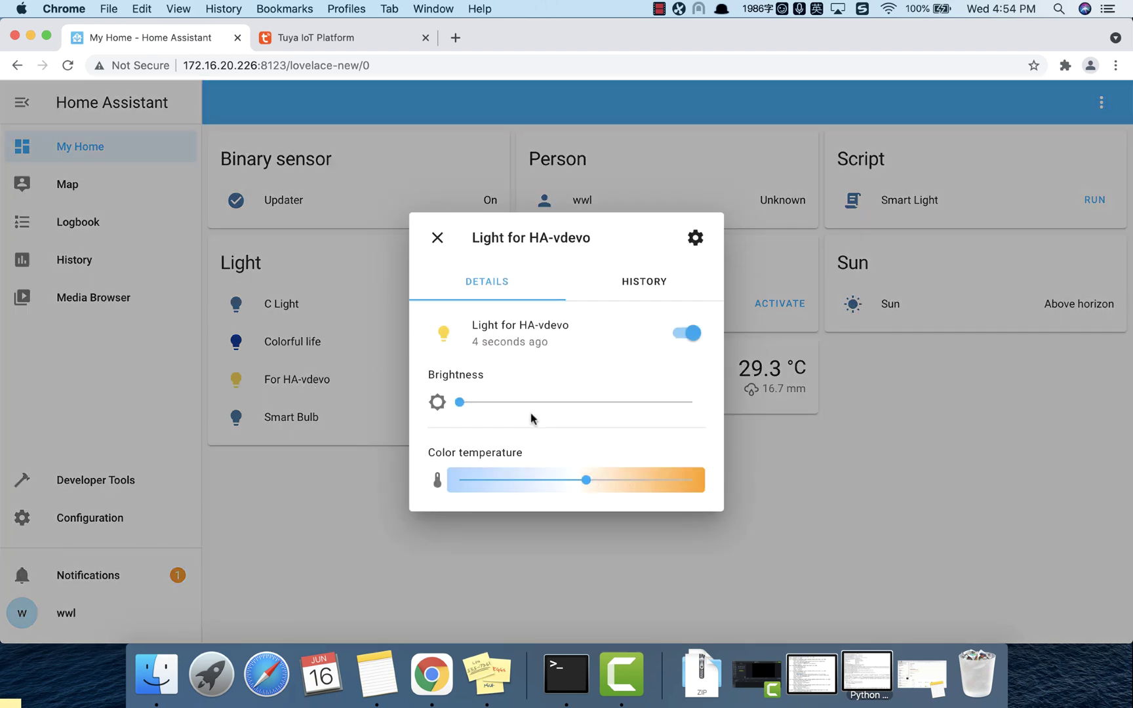
pyautogui.click(438, 237)
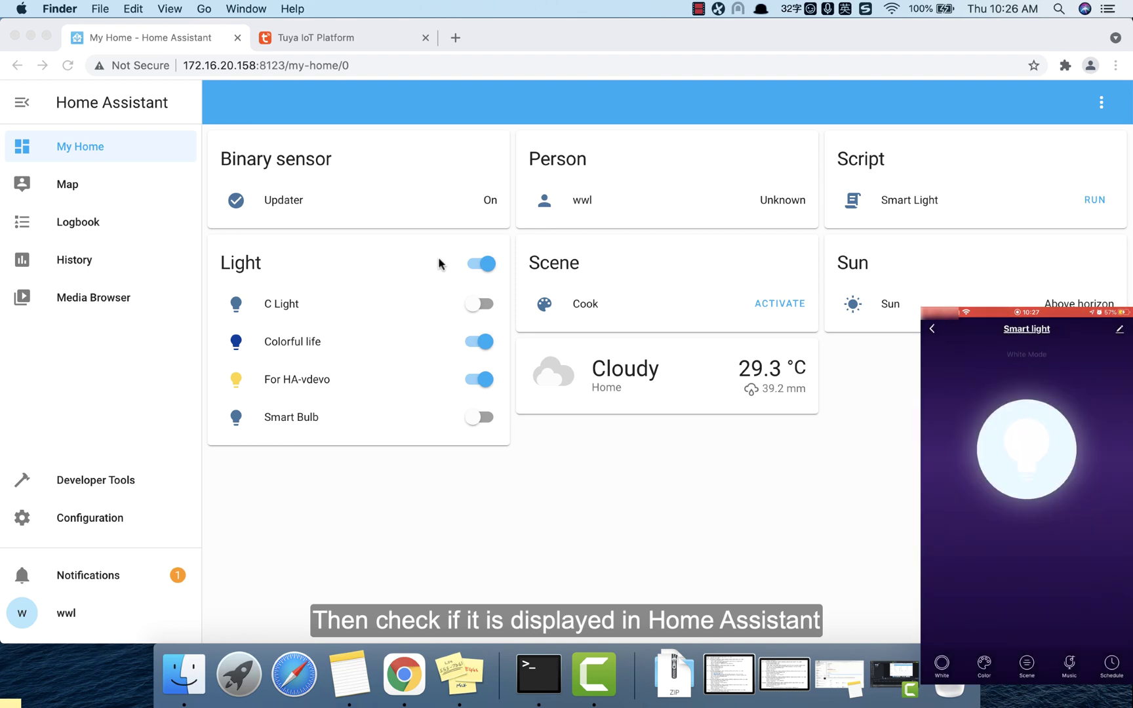
# Step: View the Tuya v2 integration's 5 devices, including the Smart light model Light-LE7
pyautogui.click(86, 518)
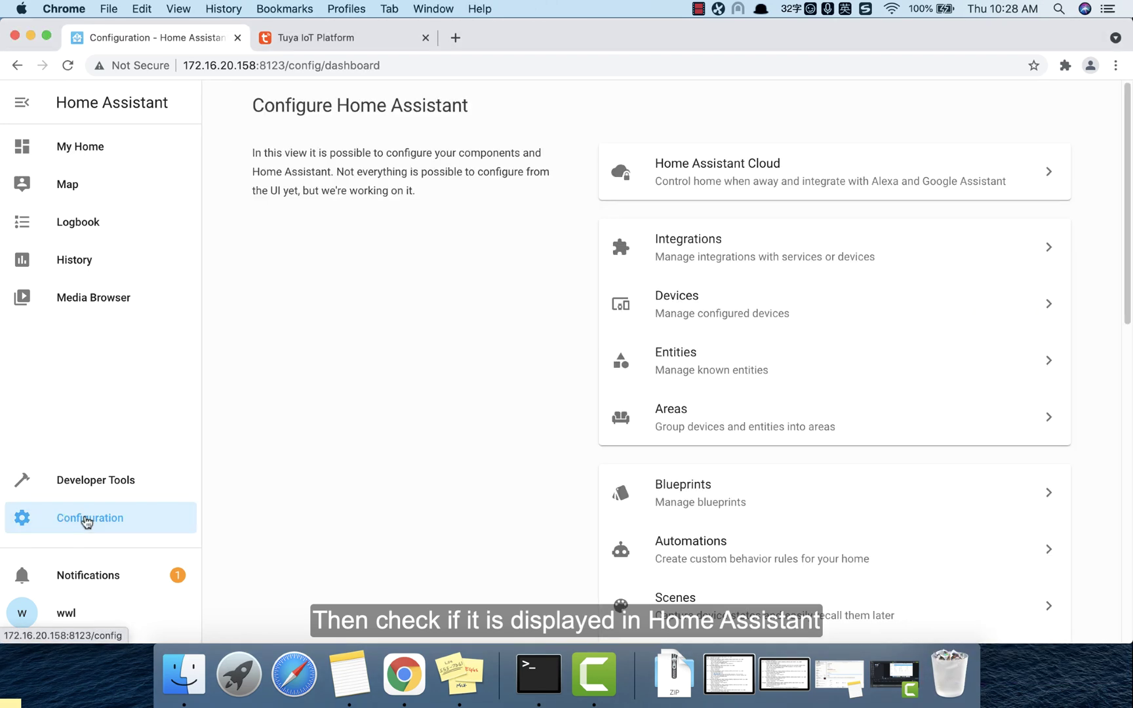
pyautogui.click(700, 240)
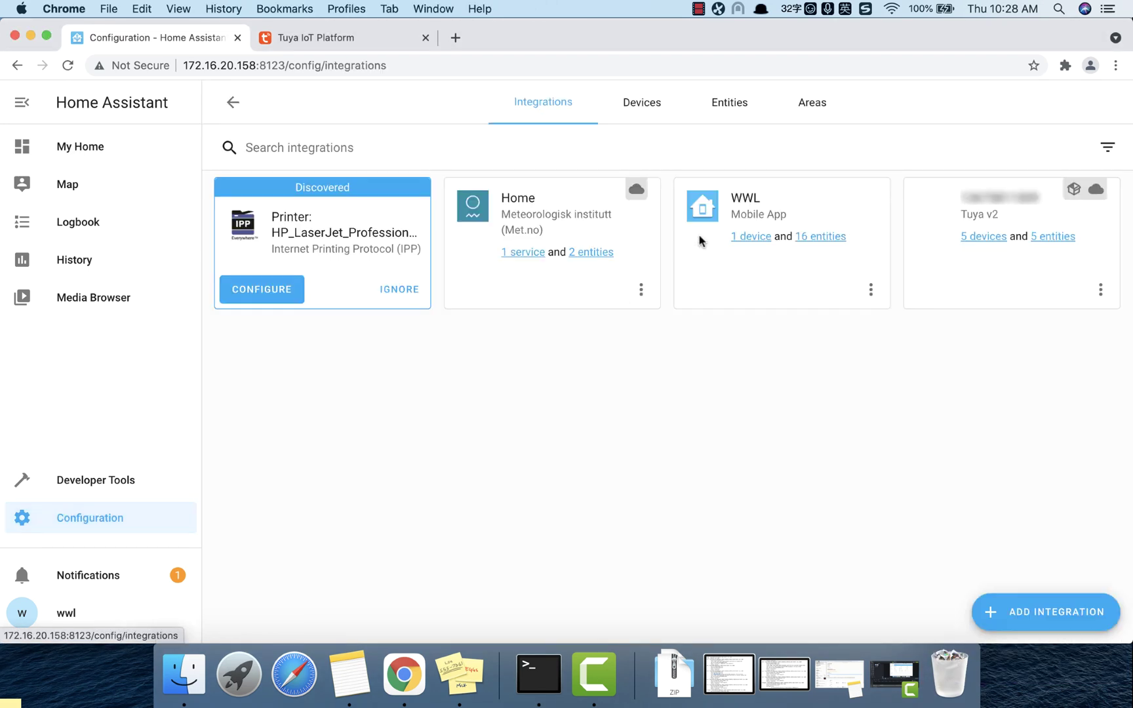
pyautogui.click(965, 240)
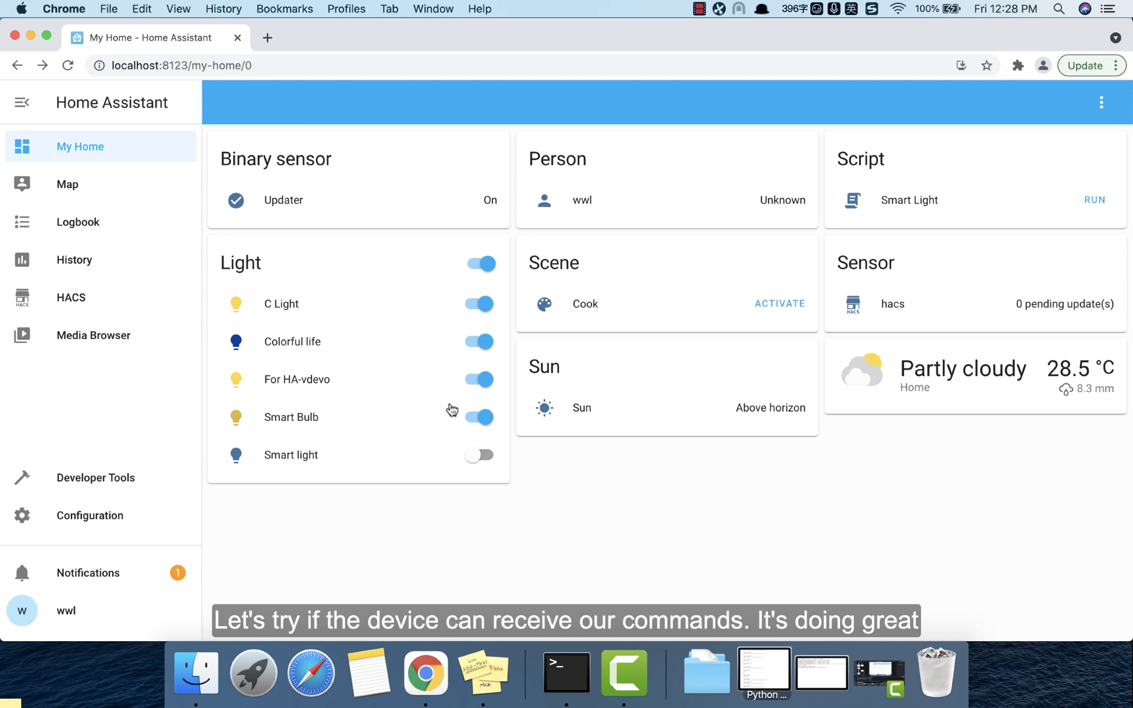
# Step: Switch the Smart light on from the My Home dashboard
pyautogui.click(475, 459)
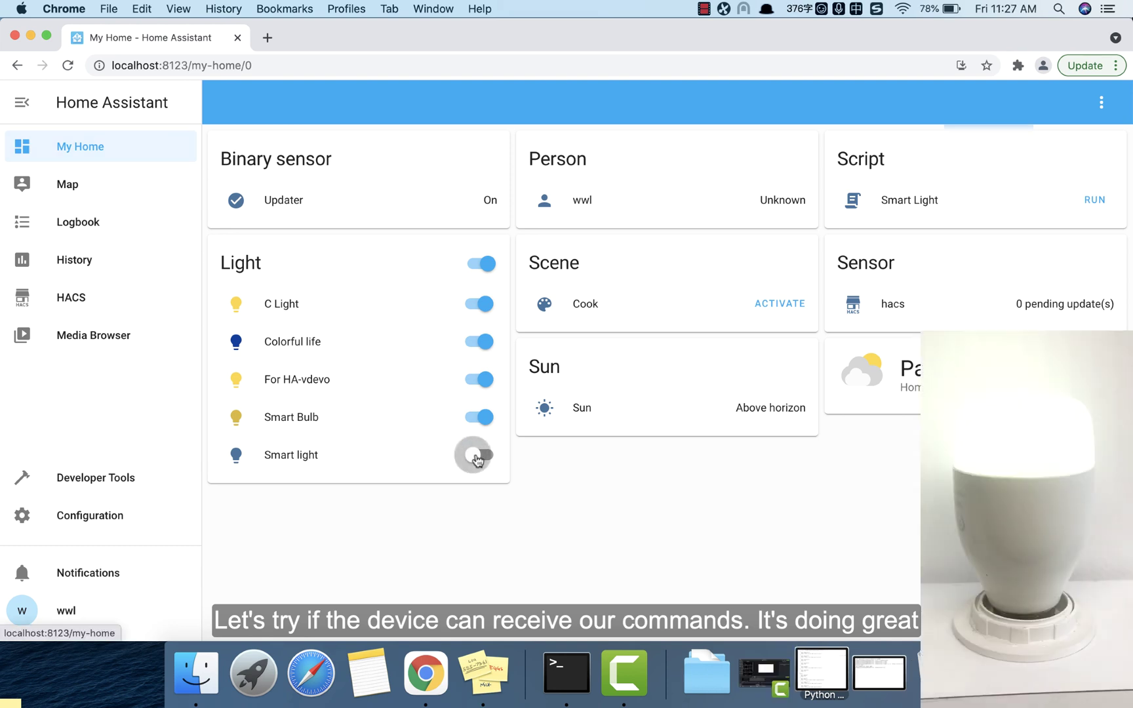
pyautogui.click(477, 460)
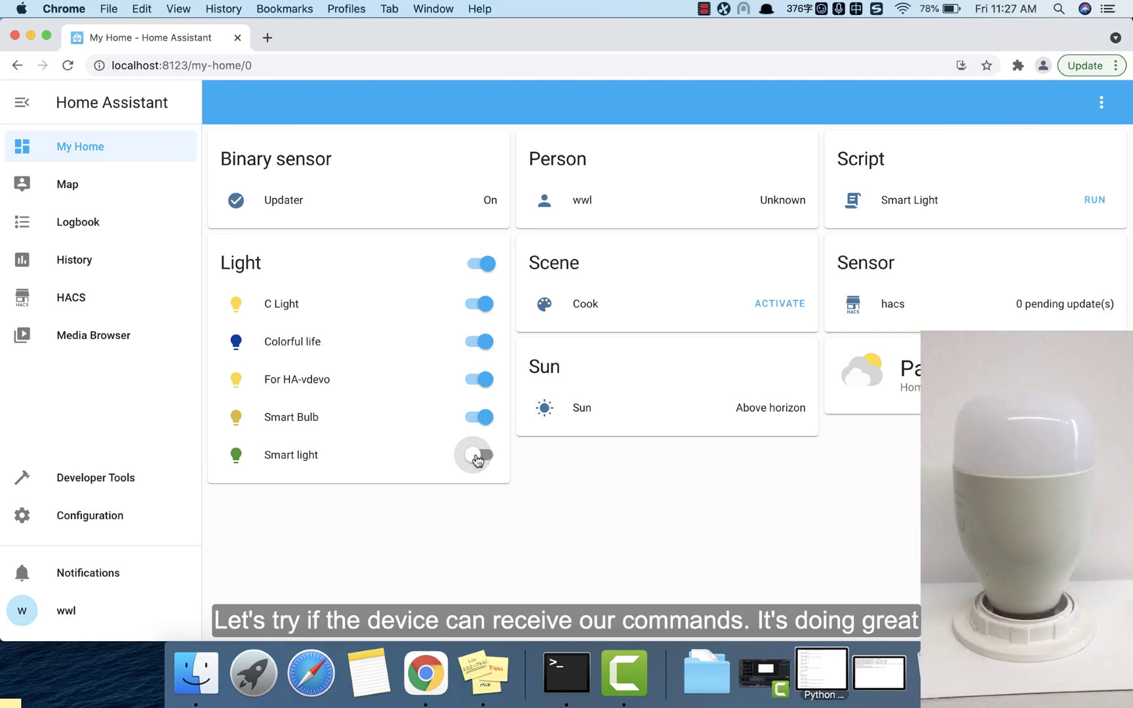
pyautogui.click(478, 459)
# Step: Raise the Smart light's brightness to about half and cycle its colour to yellow
pyautogui.click(258, 459)
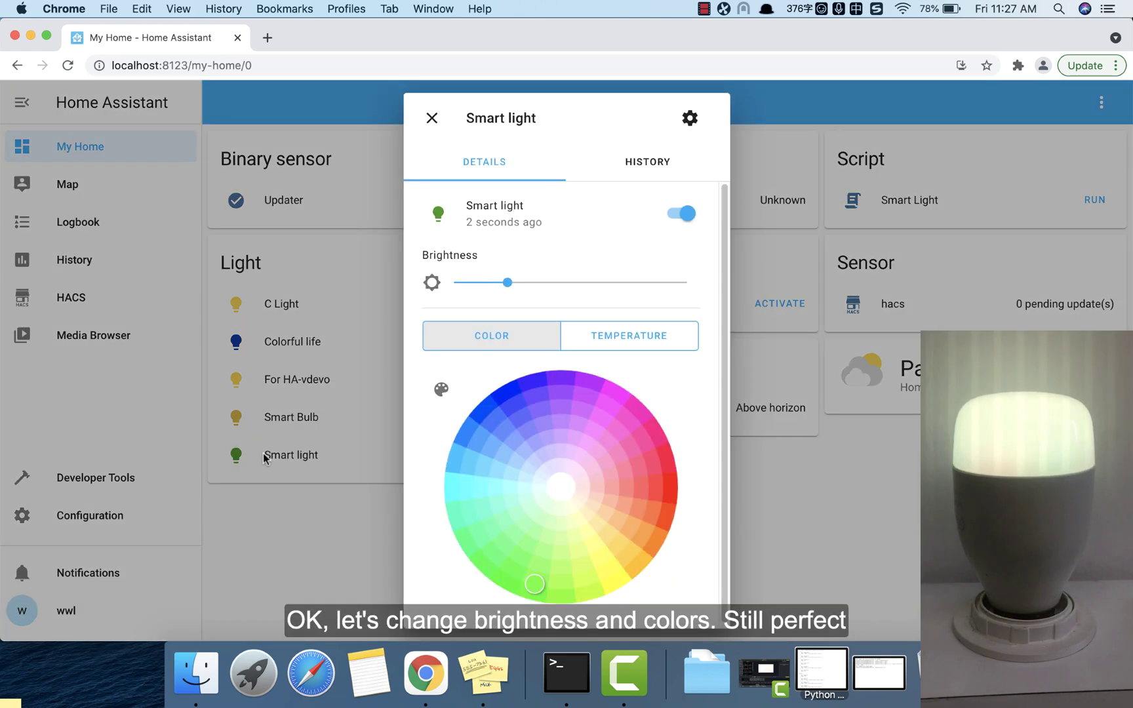
pyautogui.click(560, 282)
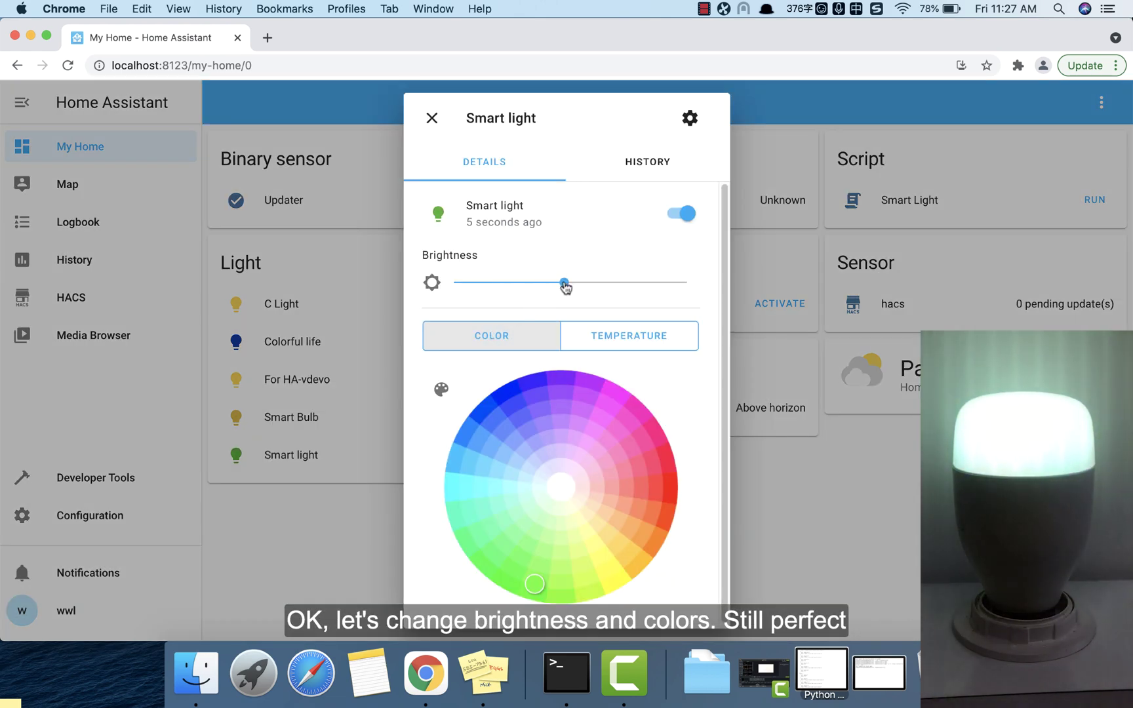
pyautogui.click(512, 394)
pyautogui.click(614, 399)
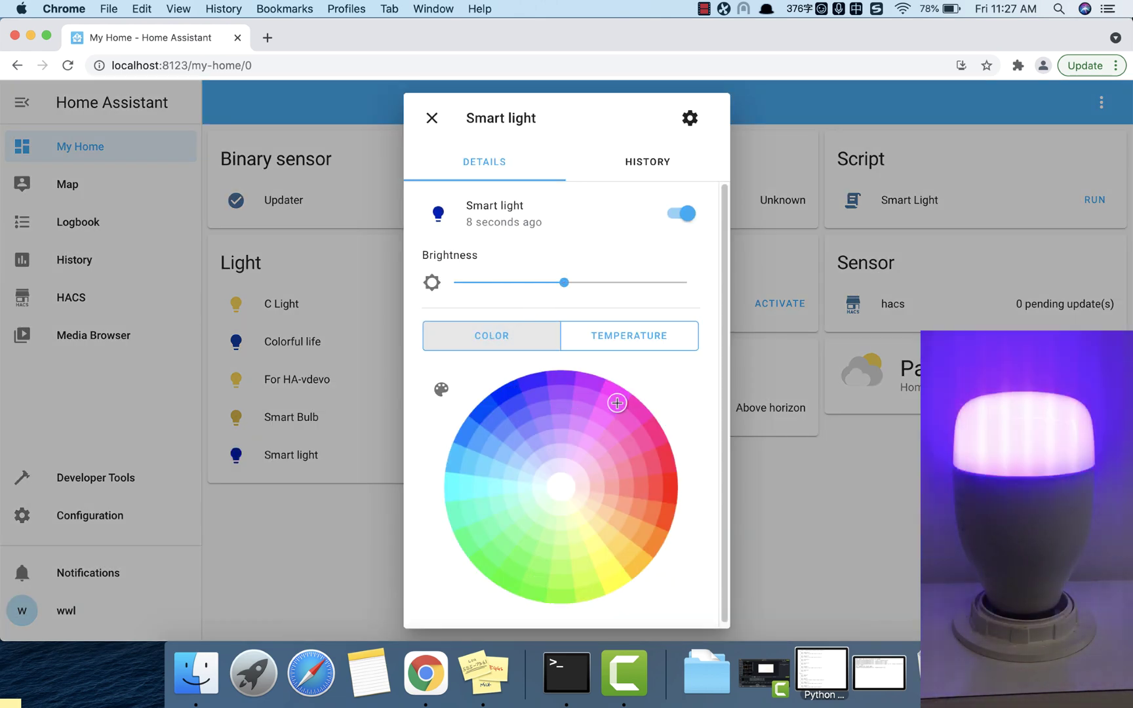
pyautogui.click(669, 488)
pyautogui.click(619, 588)
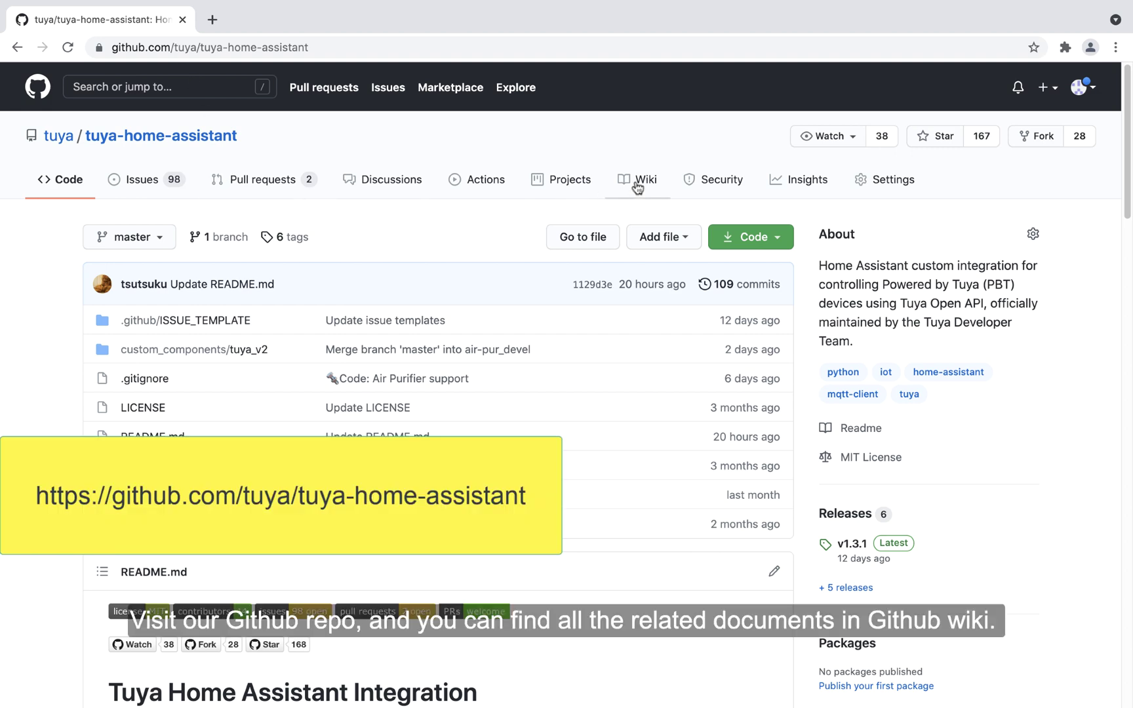
# Step: Browse the tuya-home-assistant wiki and issues pages, then star the repository
pyautogui.click(637, 186)
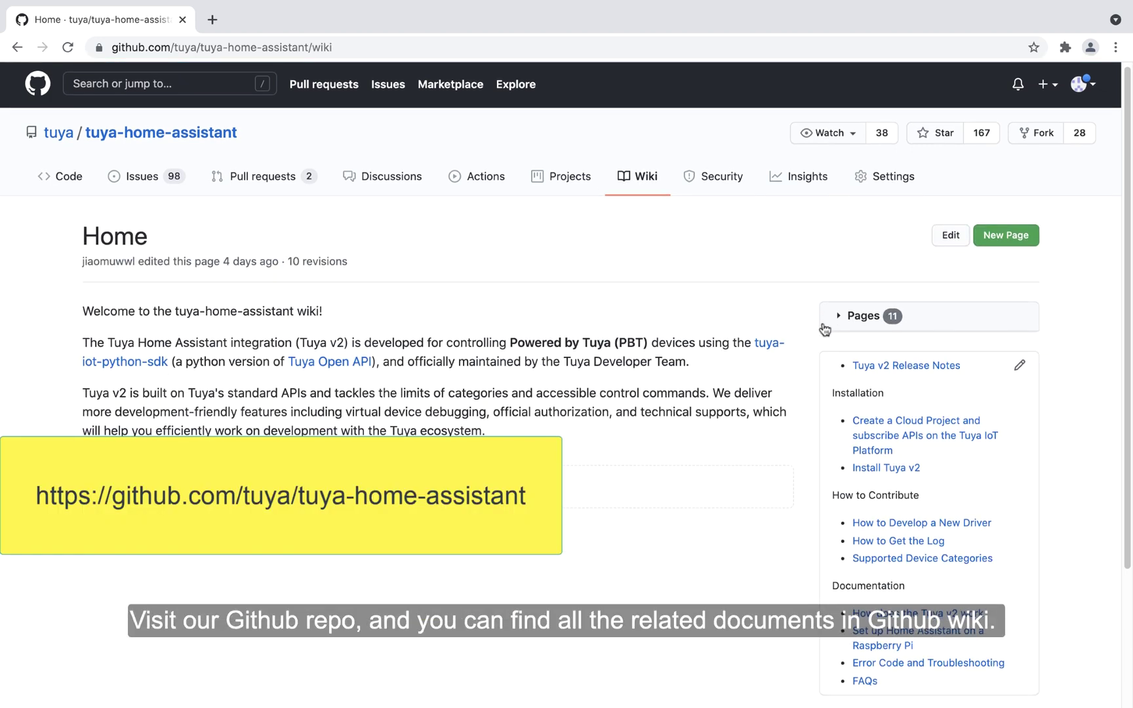
pyautogui.scroll(-2, 846, 315)
pyautogui.scroll(-1, 936, 409)
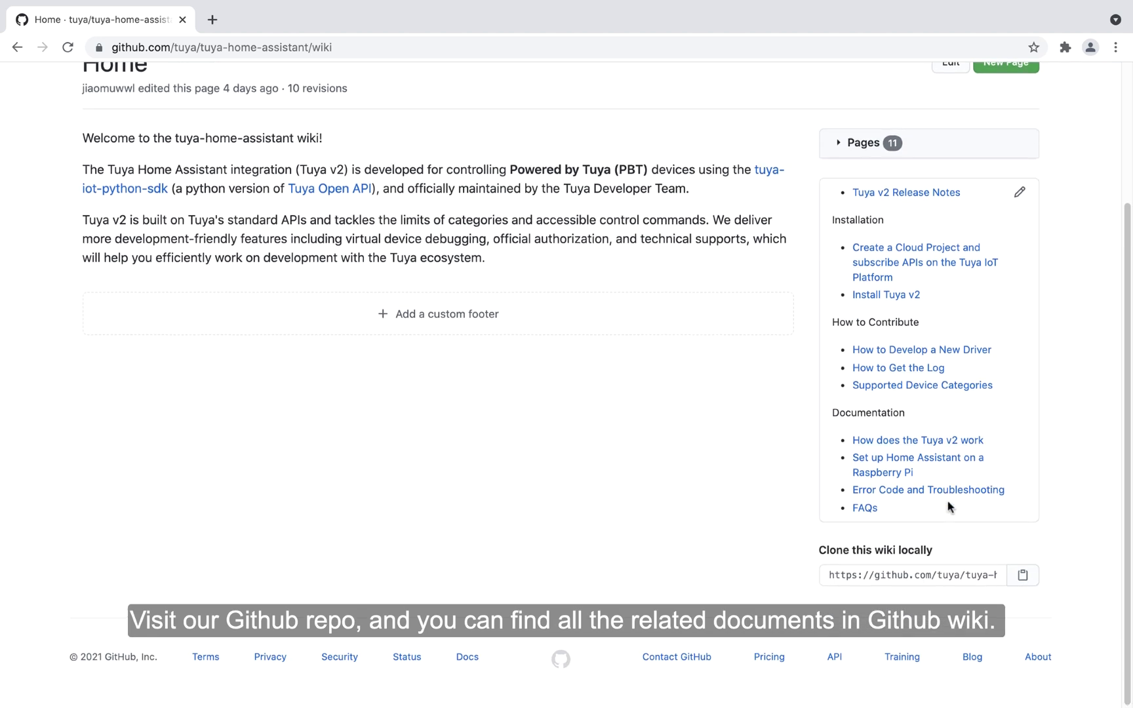
pyautogui.scroll(3, 947, 506)
pyautogui.click(134, 184)
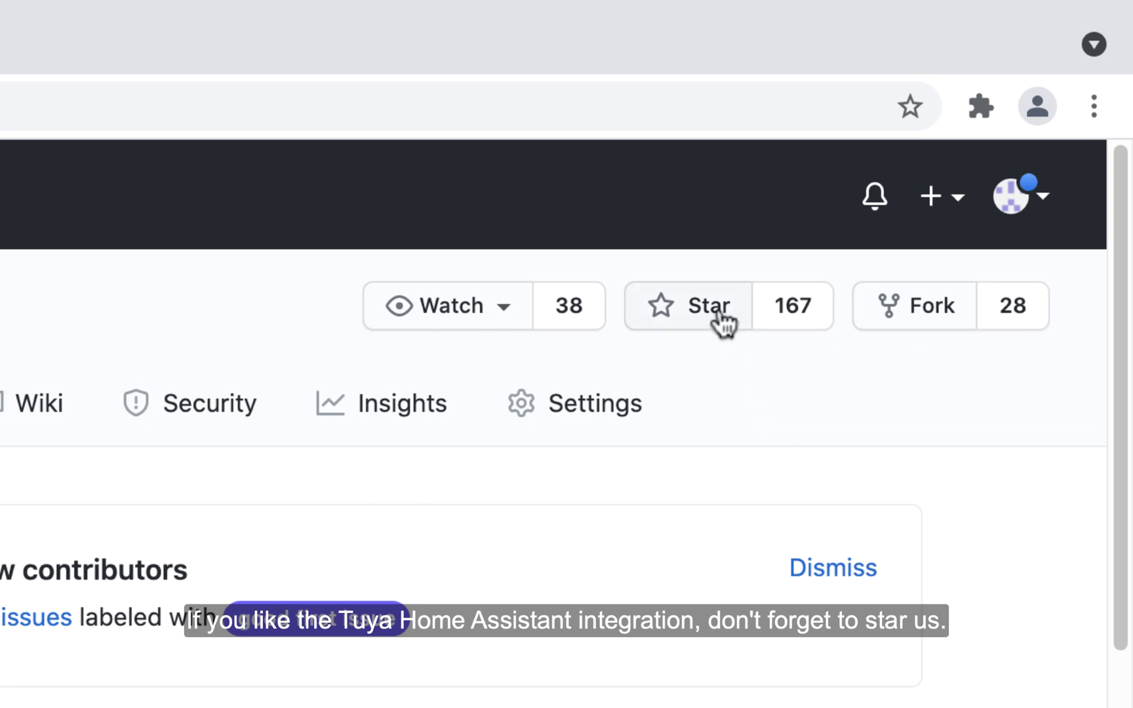
pyautogui.click(720, 315)
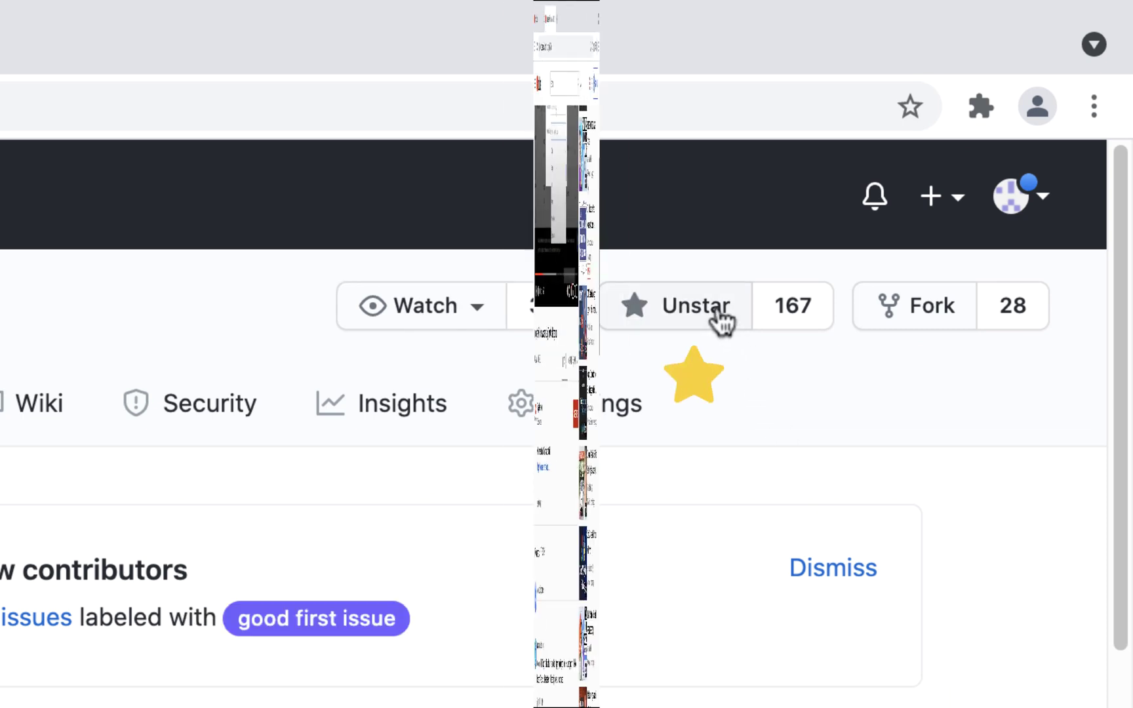